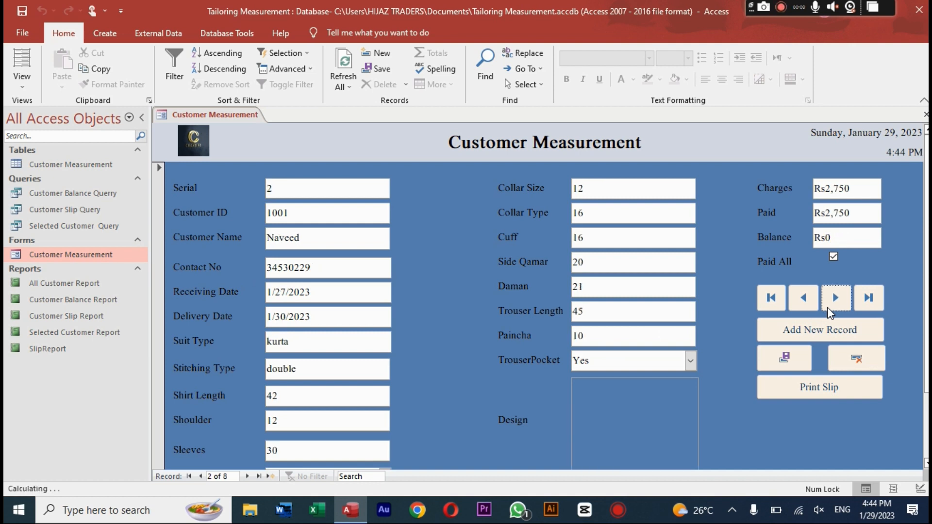
Step: Step forward through all the saved customer records to a blank entry
{"action": "left_click", "coordinate": [828, 308]}
{"action": "left_click", "coordinate": [828, 308]}
{"action": "left_click", "coordinate": [828, 309]}
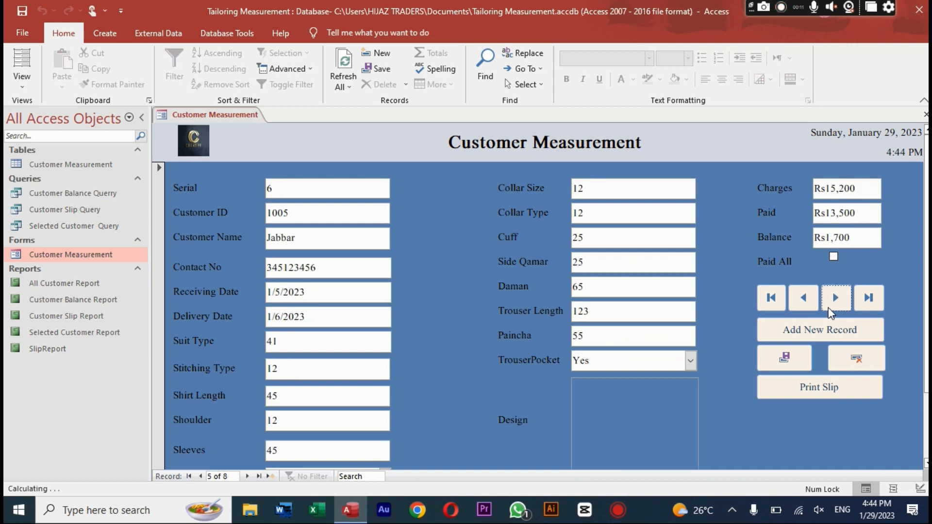
{"action": "left_click", "coordinate": [829, 309]}
{"action": "left_click", "coordinate": [828, 309]}
{"action": "left_click", "coordinate": [828, 310]}
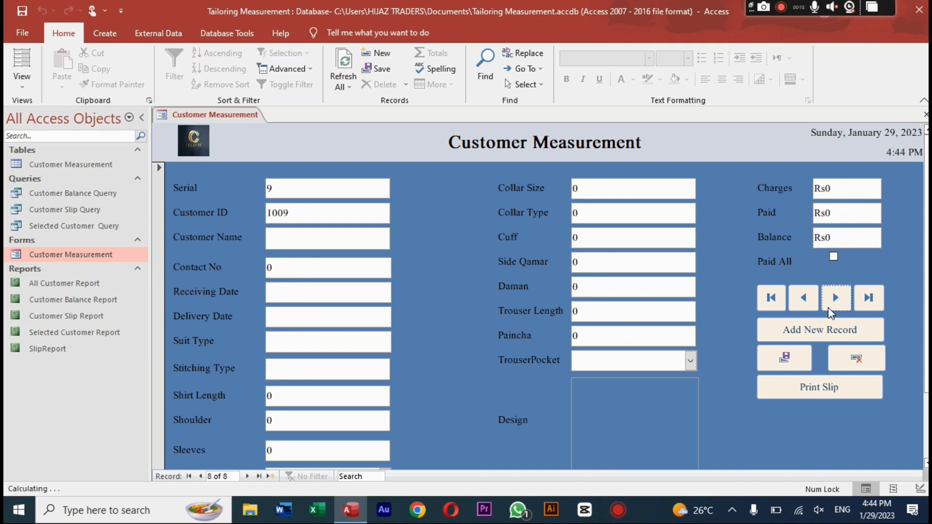
{"action": "left_click", "coordinate": [828, 309]}
Step: Go back to the empty record 8 and delete it
{"action": "left_click", "coordinate": [812, 304]}
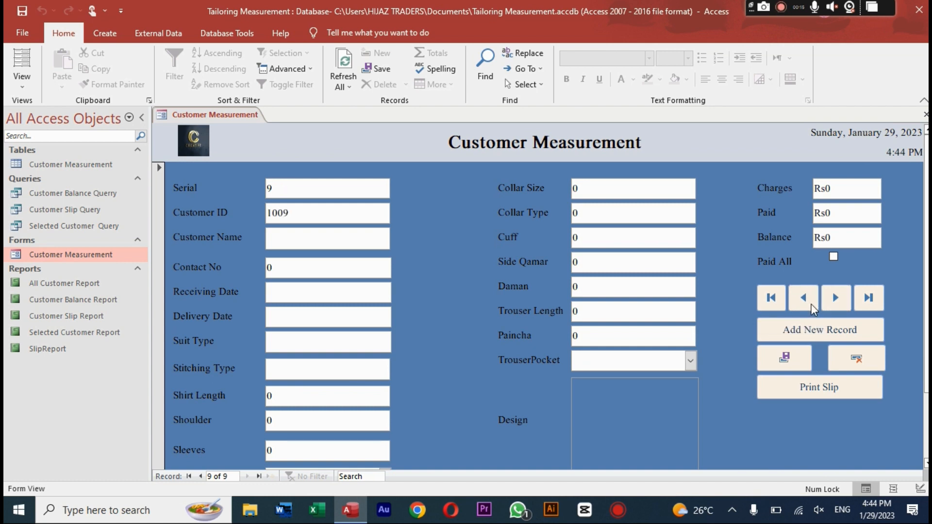
{"action": "left_click", "coordinate": [811, 304]}
{"action": "left_click", "coordinate": [846, 300]}
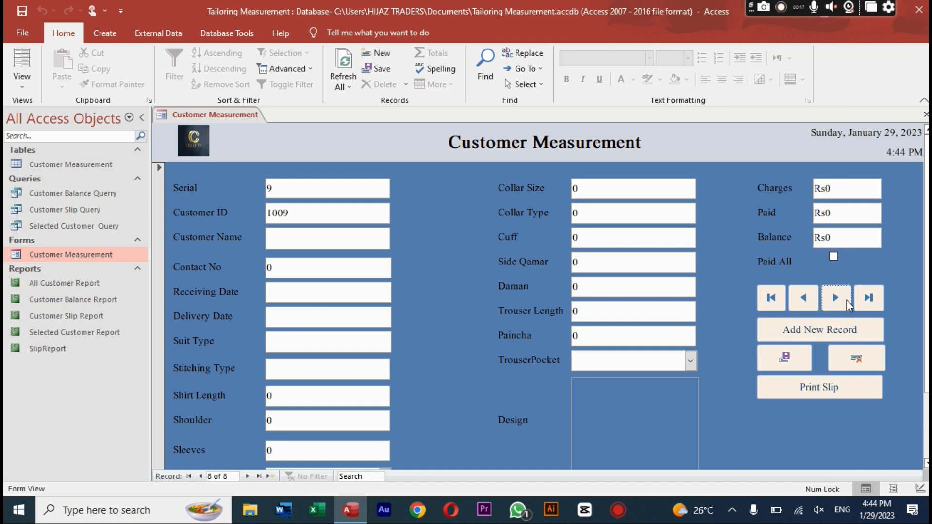
{"action": "left_click", "coordinate": [846, 300]}
{"action": "left_click", "coordinate": [804, 305]}
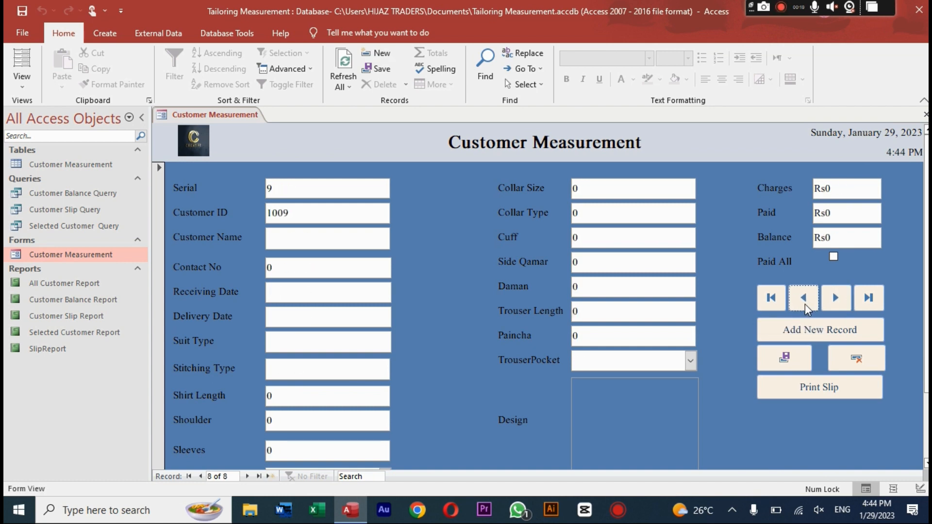
{"action": "left_click", "coordinate": [849, 358]}
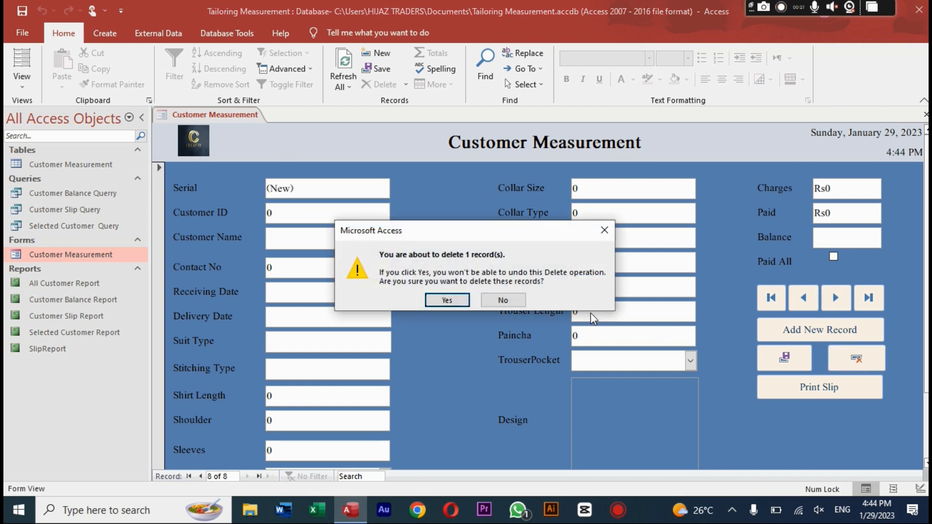
Step: Confirm deleting the empty record, start a new record and enter the customer ID
{"action": "left_click", "coordinate": [443, 299]}
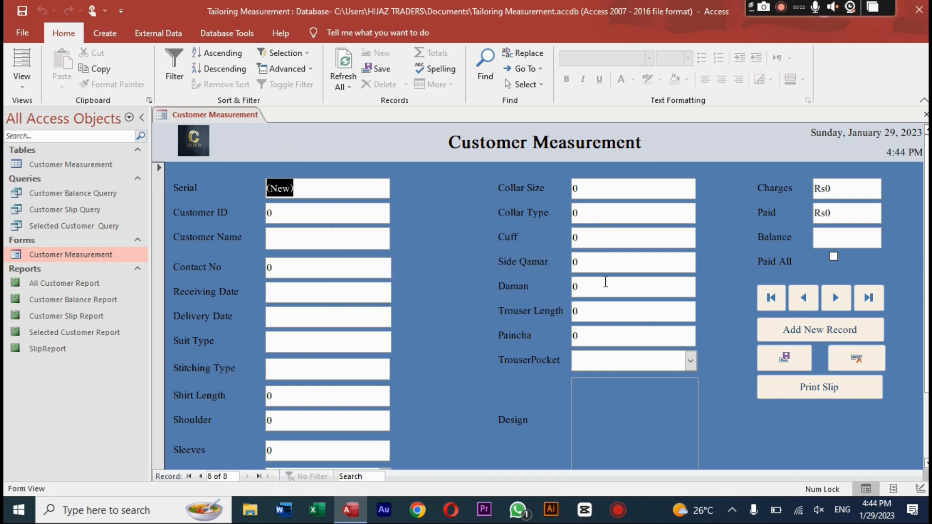
{"action": "left_click", "coordinate": [772, 333]}
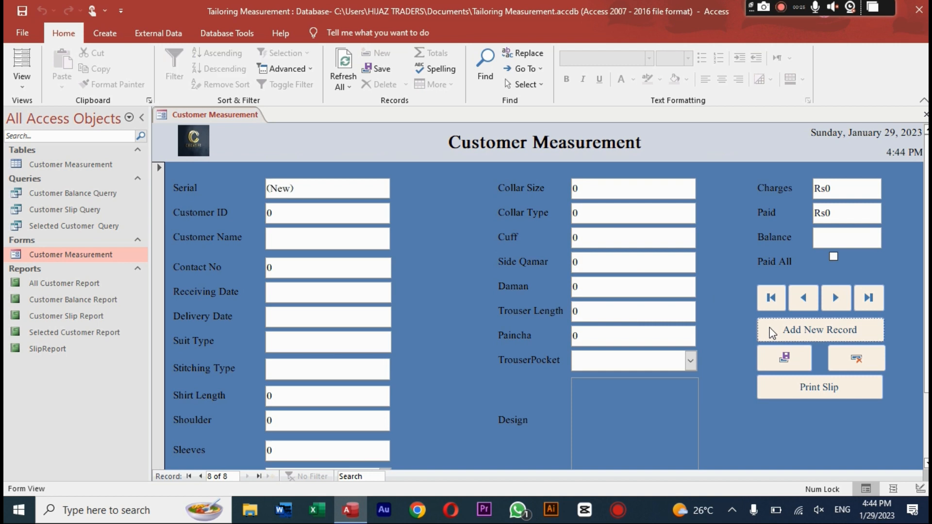
{"action": "left_click", "coordinate": [326, 206]}
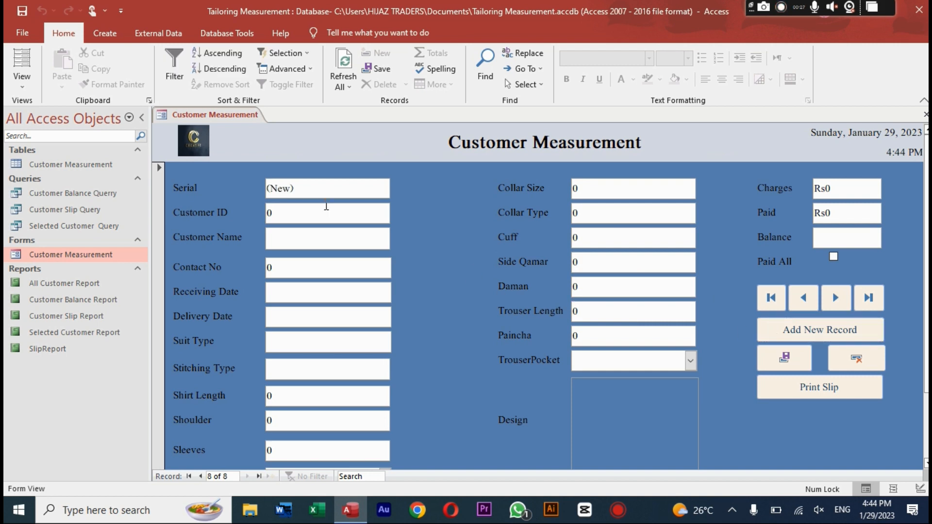
{"action": "key", "text": "BackSpace"}
{"action": "type", "text": "1009"}
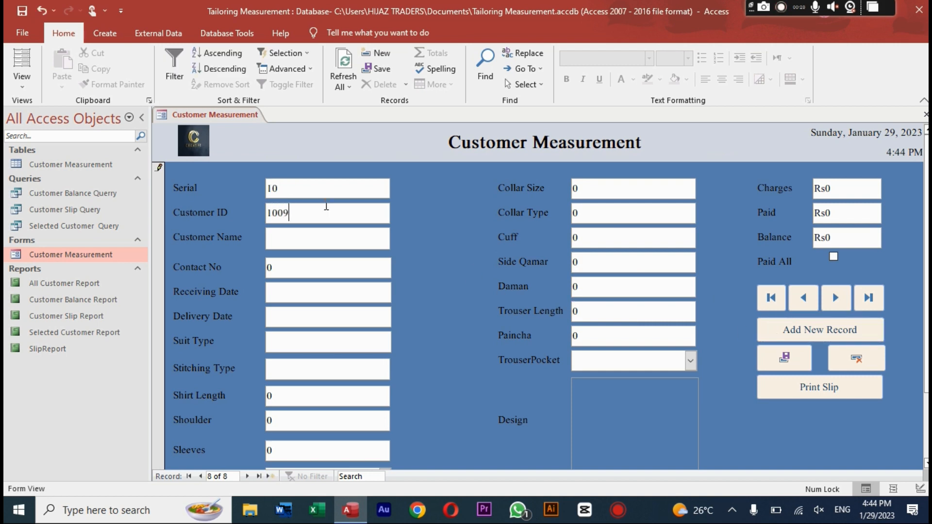
Step: Fill in the customer's name and contact number
{"action": "key", "text": "Tab"}
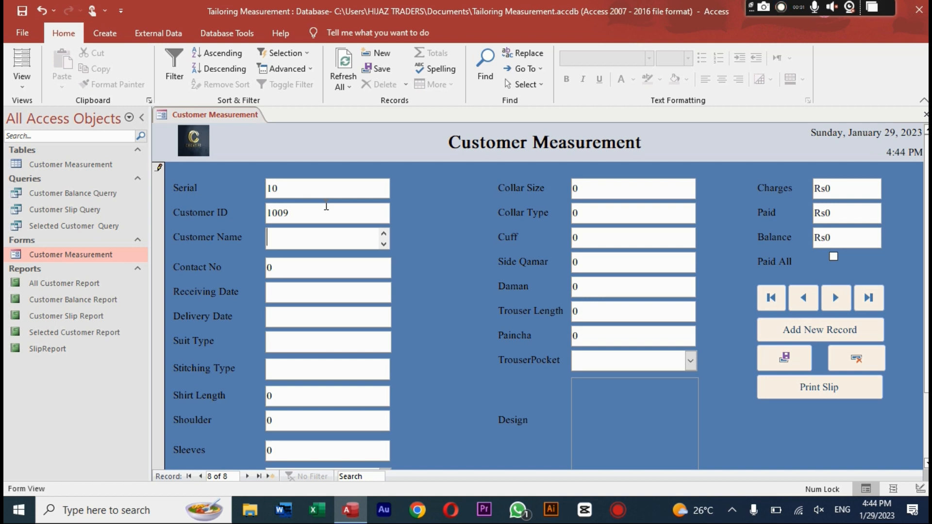
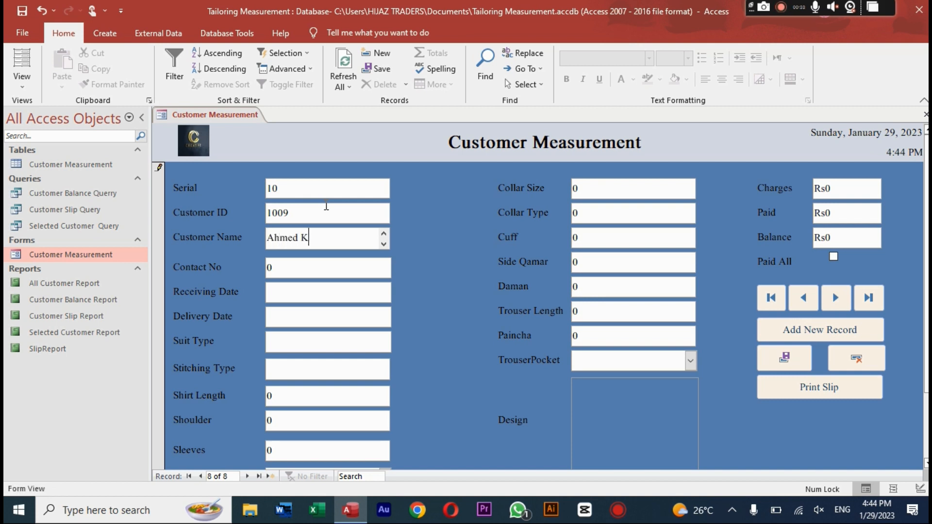
{"action": "key", "text": "Tab"}
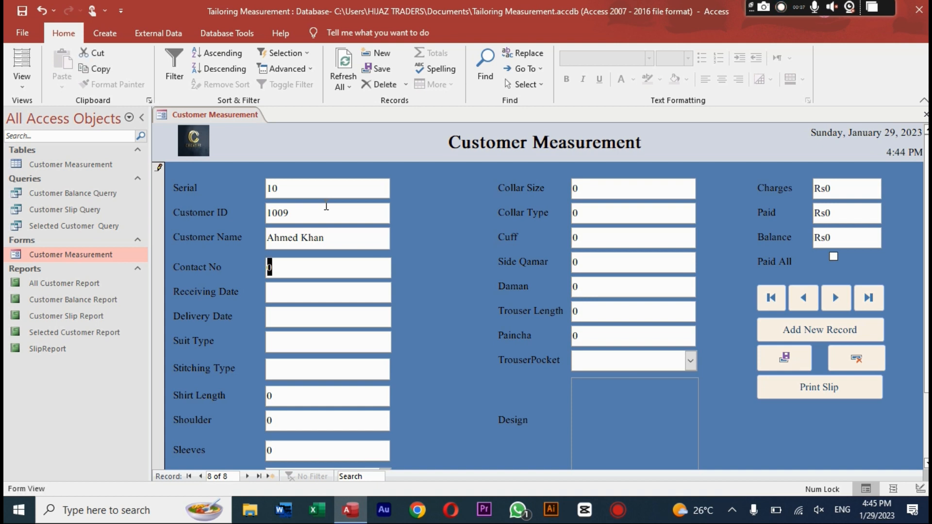
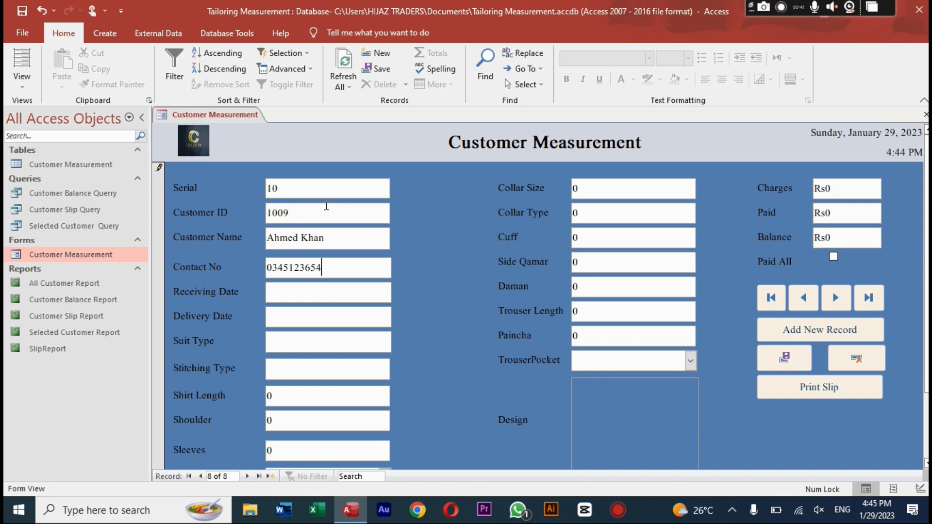
{"action": "key", "text": "Tab"}
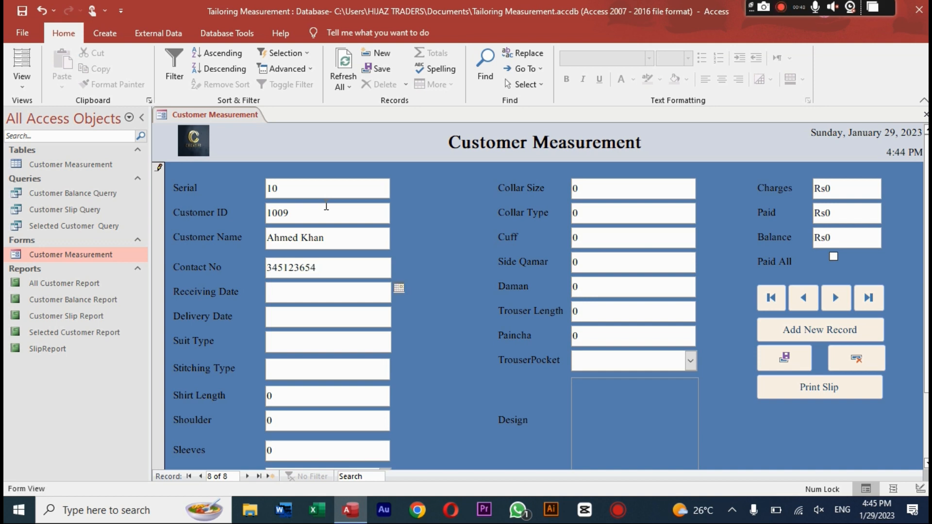
Step: Set the receiving date to 1/20/2023 and delivery date to 1/28/2023
{"action": "left_click", "coordinate": [399, 289]}
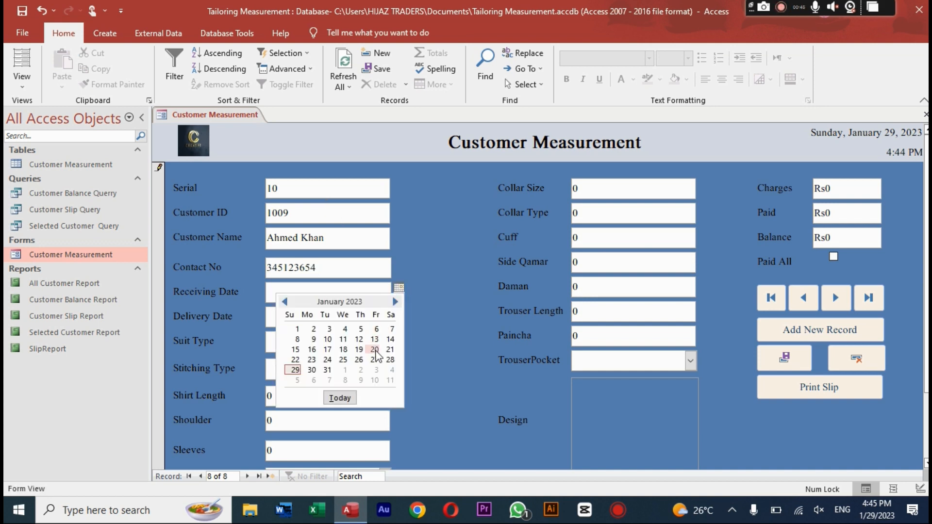
{"action": "left_click", "coordinate": [375, 353]}
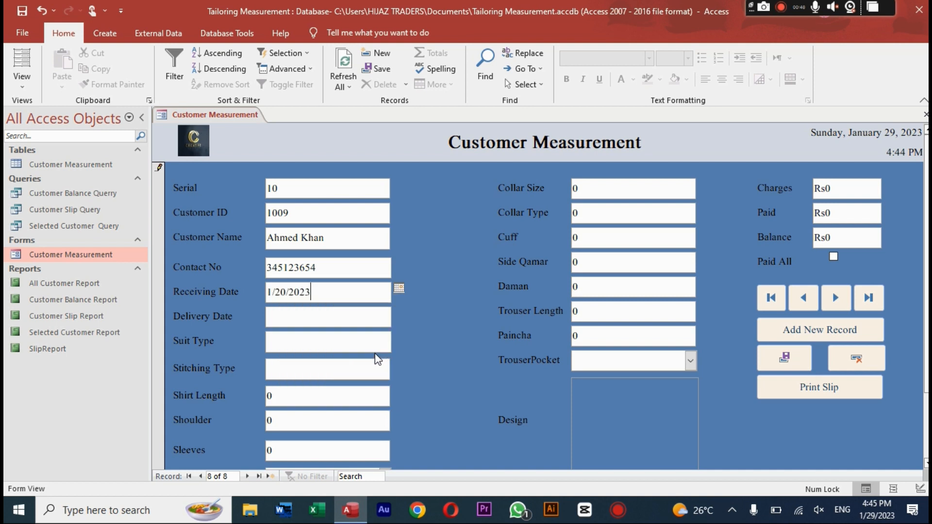
{"action": "left_click", "coordinate": [367, 320]}
{"action": "left_click", "coordinate": [397, 313]}
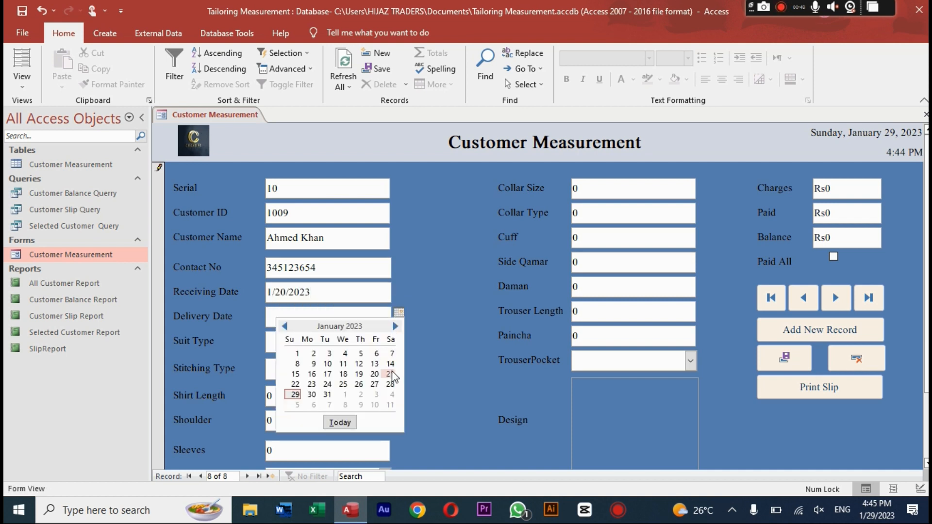
{"action": "left_click", "coordinate": [390, 384]}
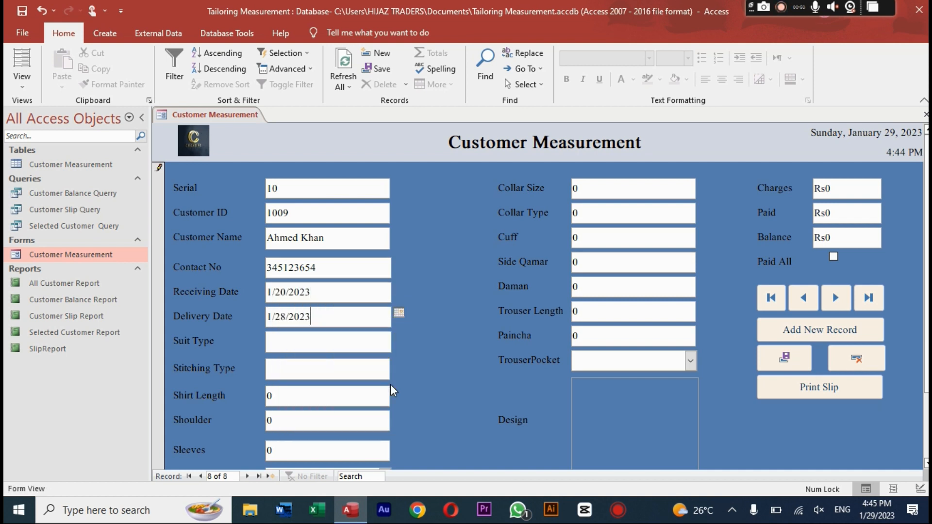
Step: Enter suit type Kameez, Double stitching, shirt length 41, shoulder 13 and sleeves 12
{"action": "left_click", "coordinate": [347, 340]}
{"action": "type", "text": "Kameez"}
{"action": "key", "text": "Tab"}
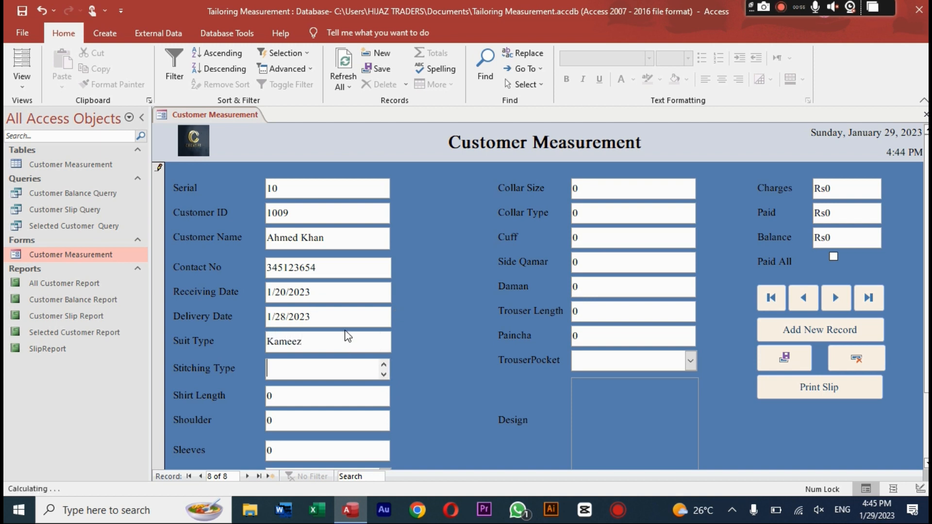
{"action": "type", "text": "Double"}
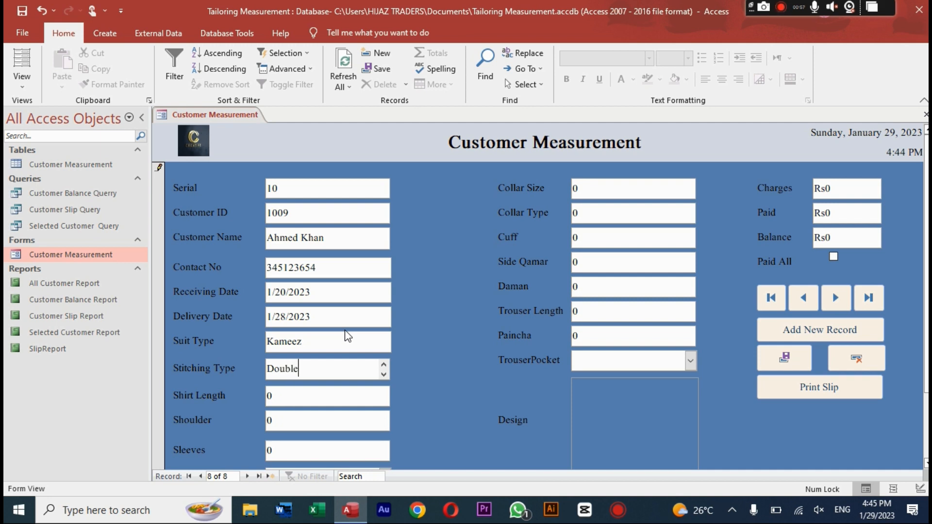
{"action": "key", "text": "Tab"}
{"action": "type", "text": "41"}
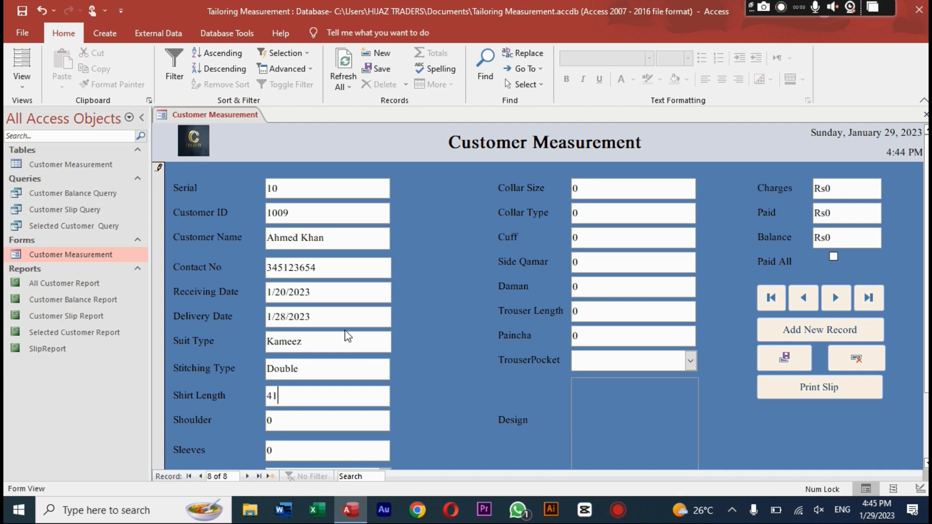
{"action": "key", "text": "Tab"}
{"action": "type", "text": "13"}
{"action": "key", "text": "Tab"}
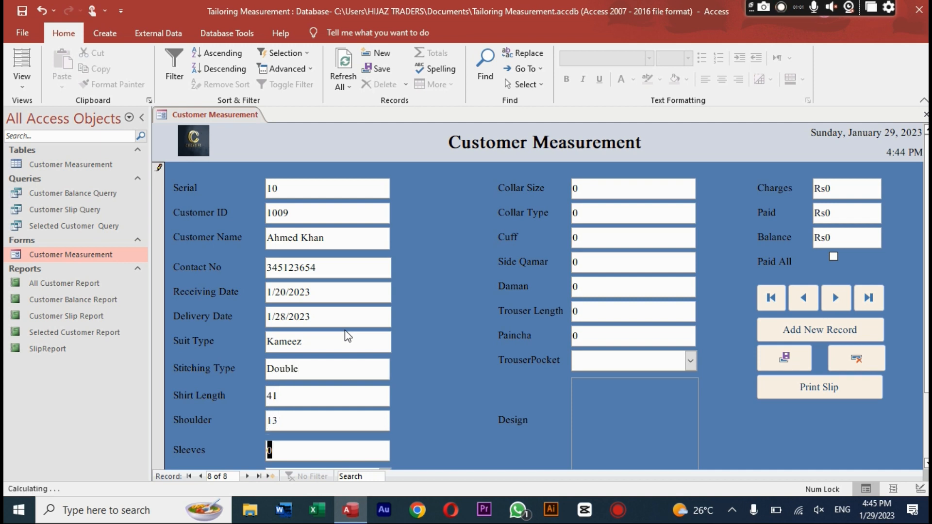
{"action": "type", "text": "12"}
{"action": "key", "text": "Tab"}
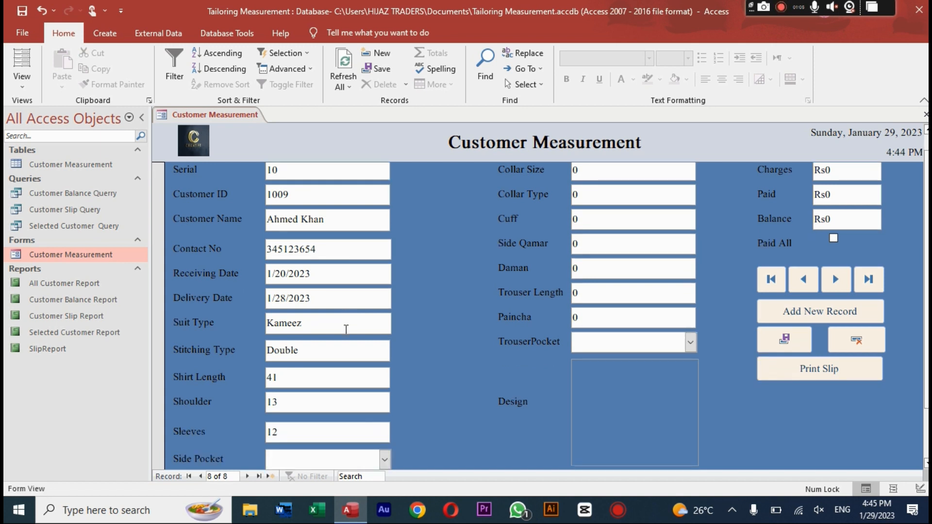
Step: Choose 2 for Side Pocket and Yes for Front Pocket
{"action": "key", "text": "Tab"}
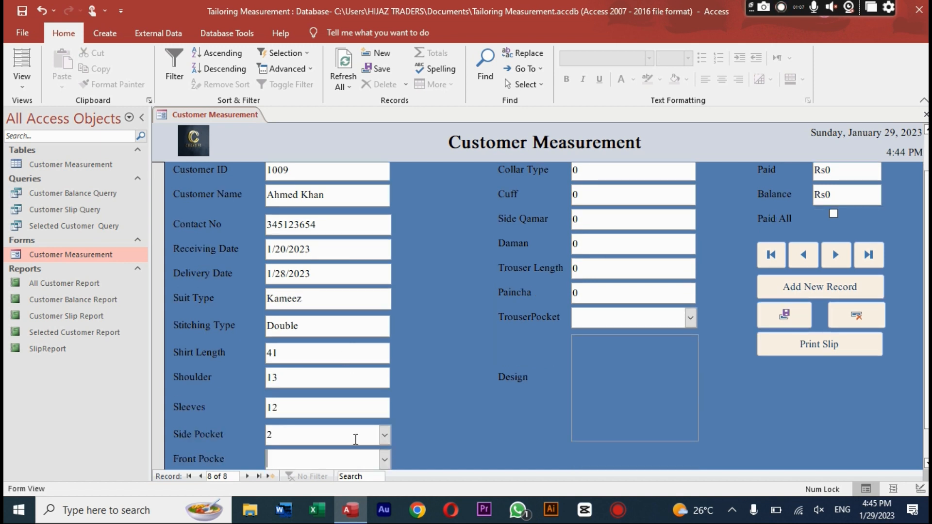
{"action": "left_click", "coordinate": [384, 435]}
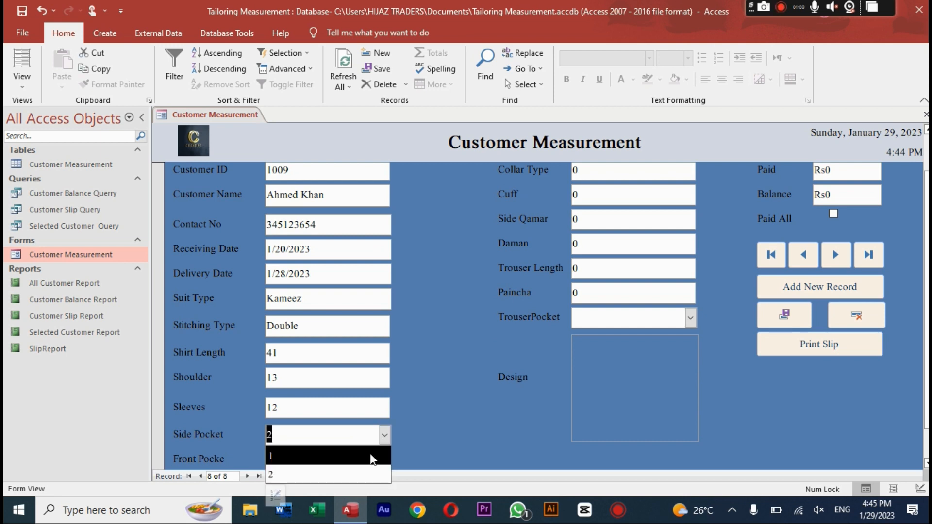
{"action": "left_click", "coordinate": [369, 474]}
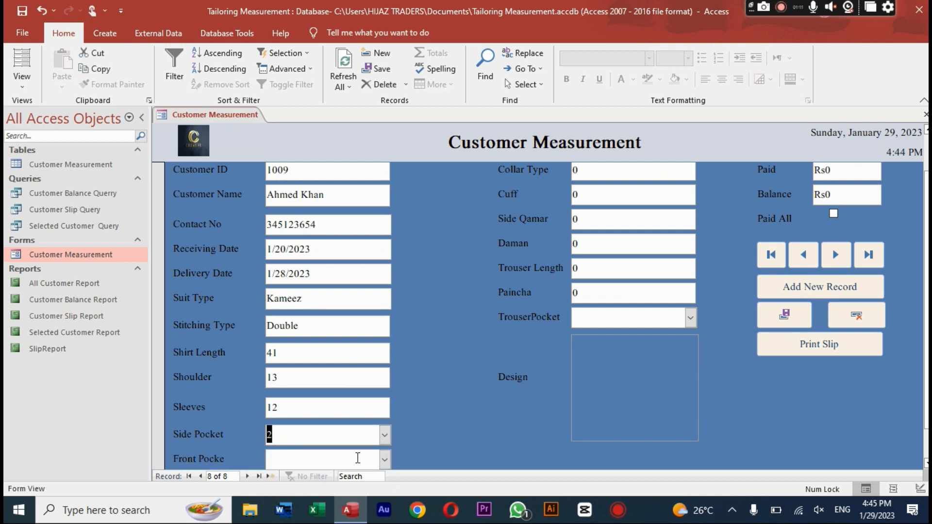
{"action": "left_click", "coordinate": [384, 460]}
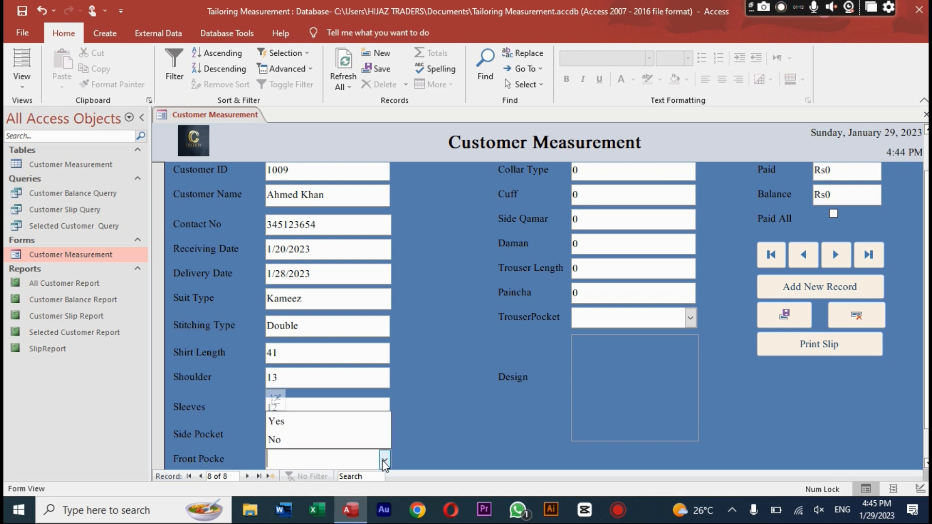
{"action": "left_click", "coordinate": [364, 427]}
{"action": "key", "text": "Tab"}
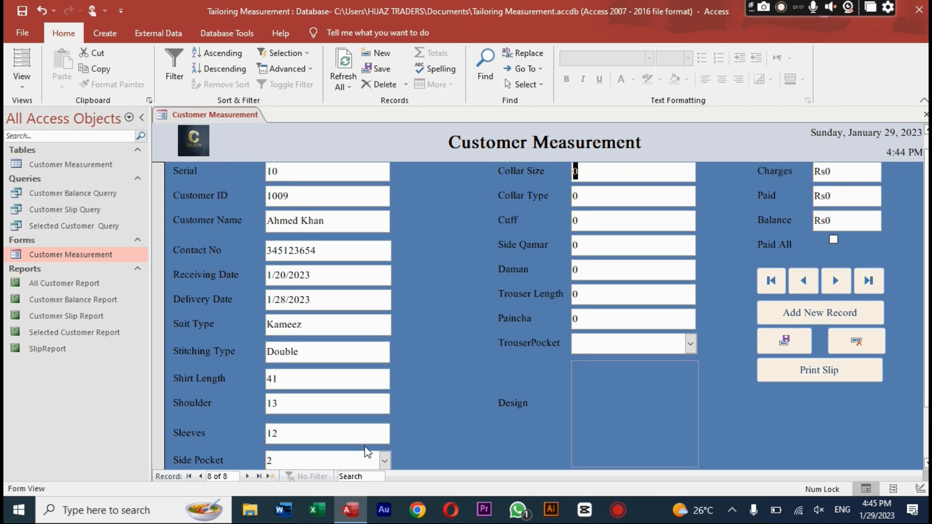
Step: Enter collar size 16 and collar type 12, replacing the rejected text entry
{"action": "key", "text": "Tab"}
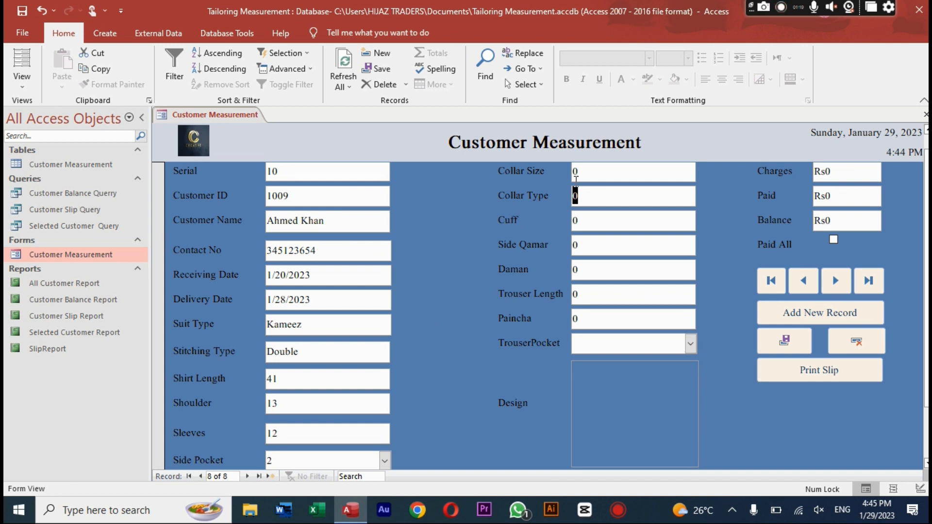
{"action": "left_click", "coordinate": [577, 176]}
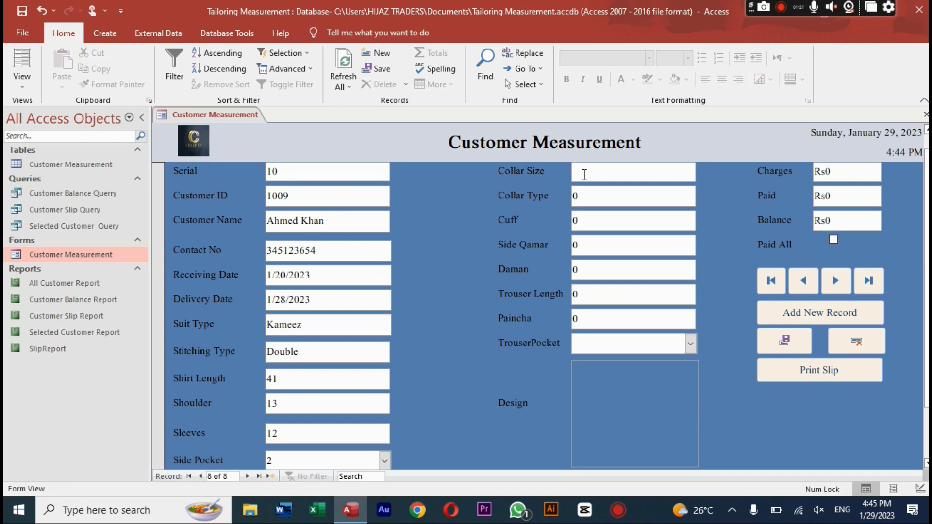
{"action": "type", "text": "16"}
{"action": "key", "text": "Tab"}
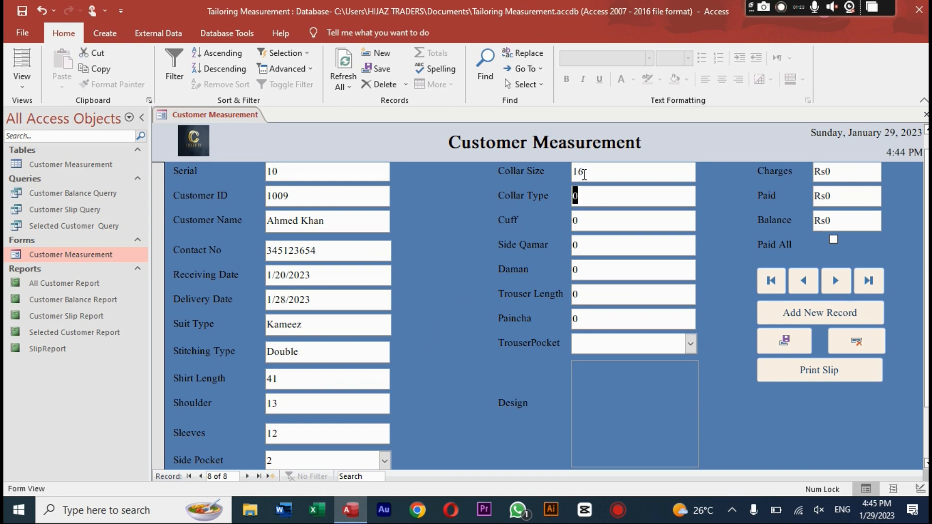
{"action": "type", "text": "Sher"}
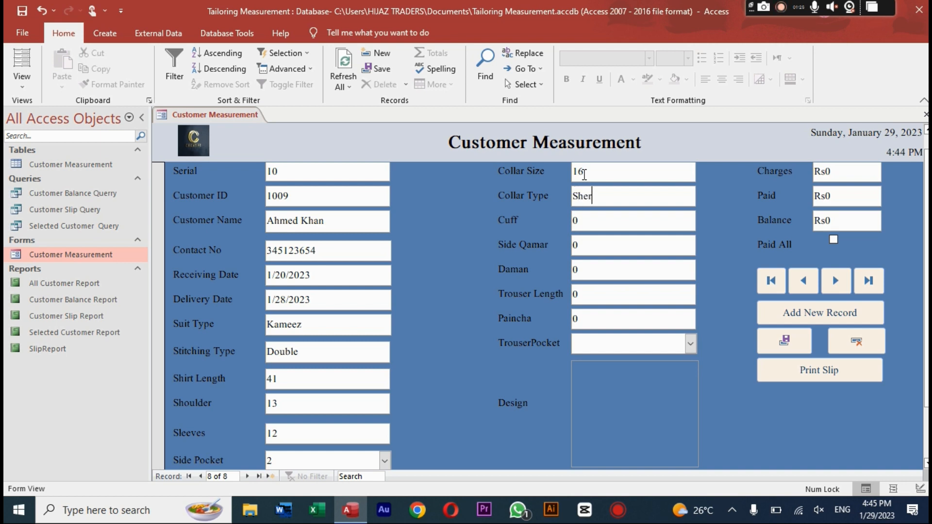
{"action": "type", "text": "wani"}
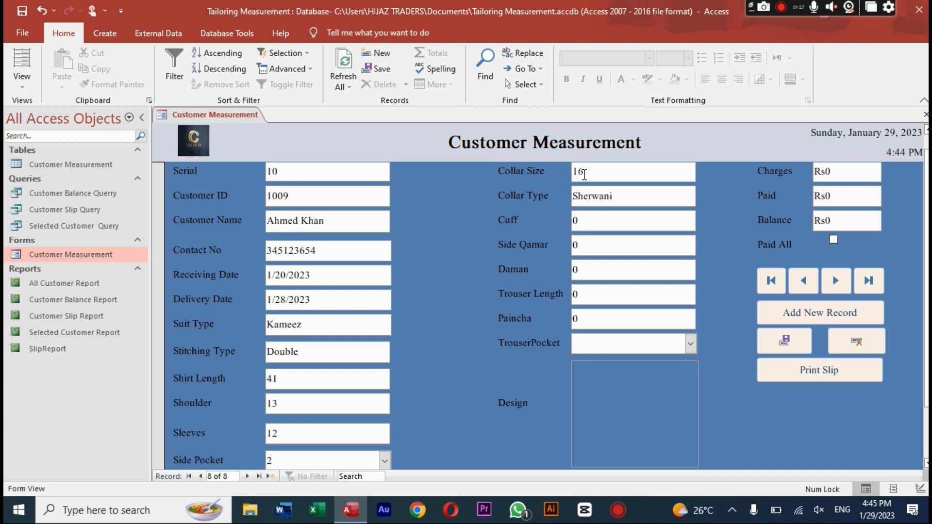
{"action": "key", "text": "Tab"}
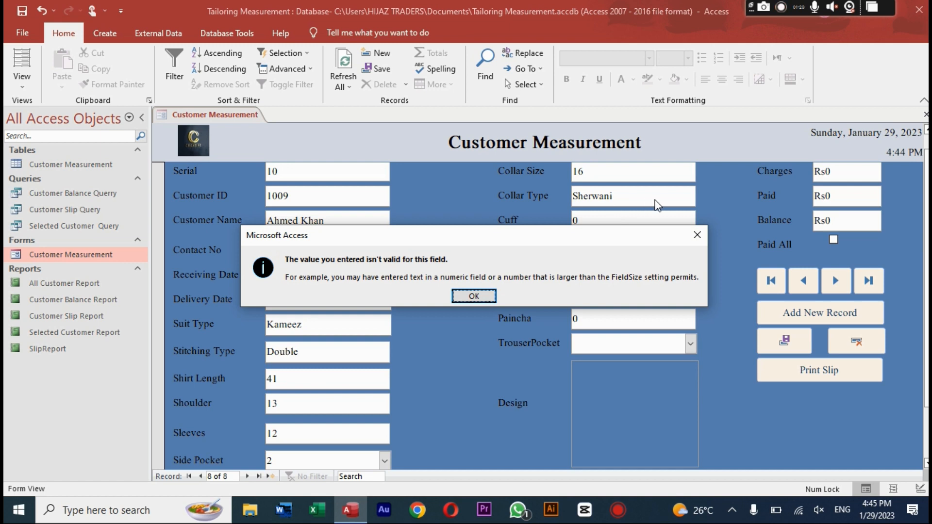
{"action": "left_click", "coordinate": [697, 234]}
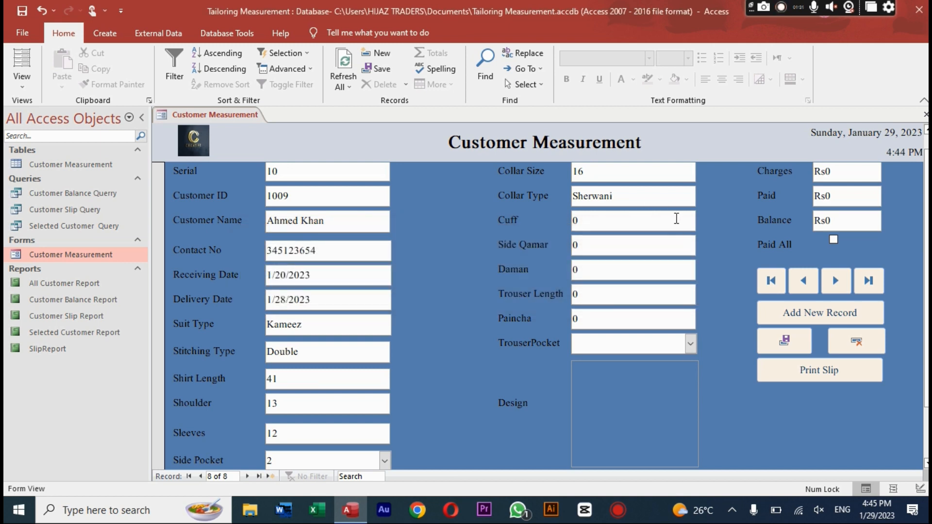
{"action": "key", "text": "BackSpace"}
{"action": "key", "text": "BackSpace"}
{"action": "key", "text": "BackSpace"}
{"action": "key", "text": "BackSpace"}
{"action": "key", "text": "BackSpace"}
{"action": "key", "text": "BackSpace"}
{"action": "key", "text": "BackSpace"}
{"action": "key", "text": "BackSpace"}
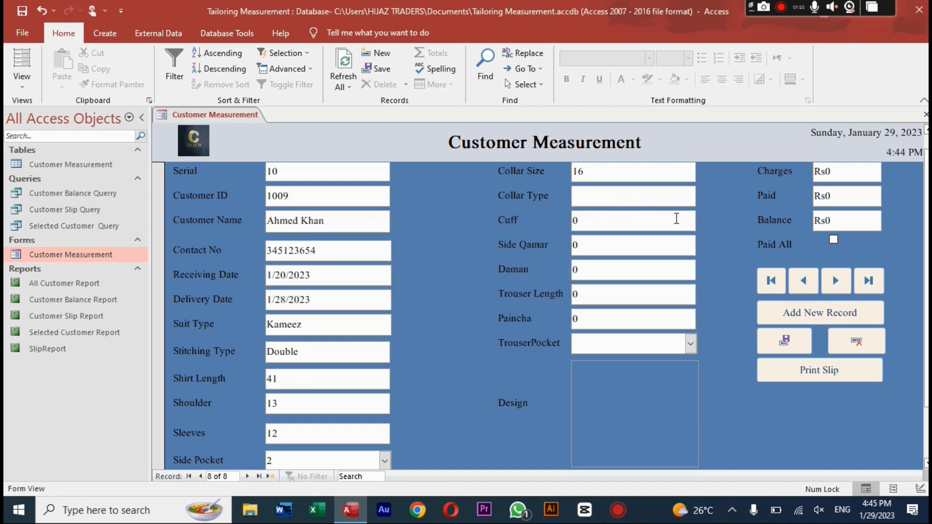
{"action": "type", "text": "12"}
{"action": "key", "text": "Tab"}
Step: Enter cuff 3, side qamar 22, daman 21, trouser length 42 and paincha 8
{"action": "type", "text": "3"}
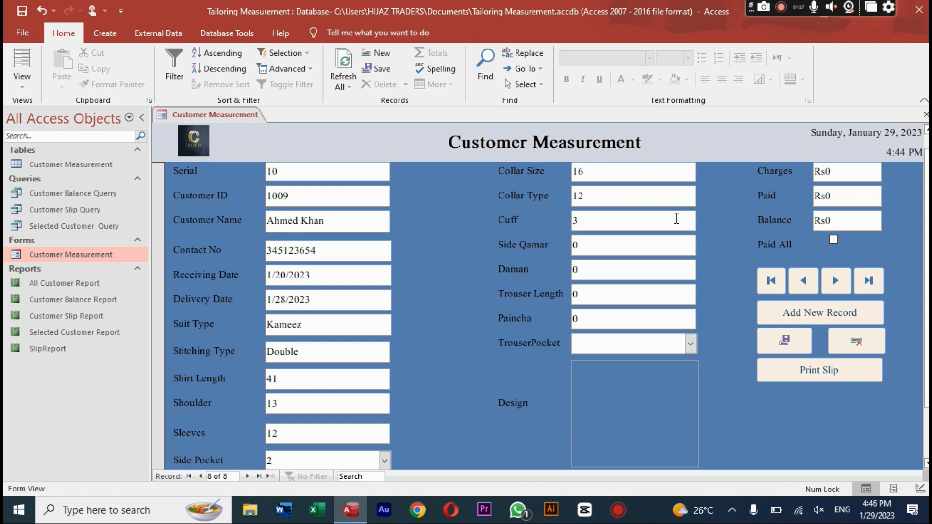
{"action": "key", "text": "Tab"}
{"action": "type", "text": "22"}
{"action": "key", "text": "Tab"}
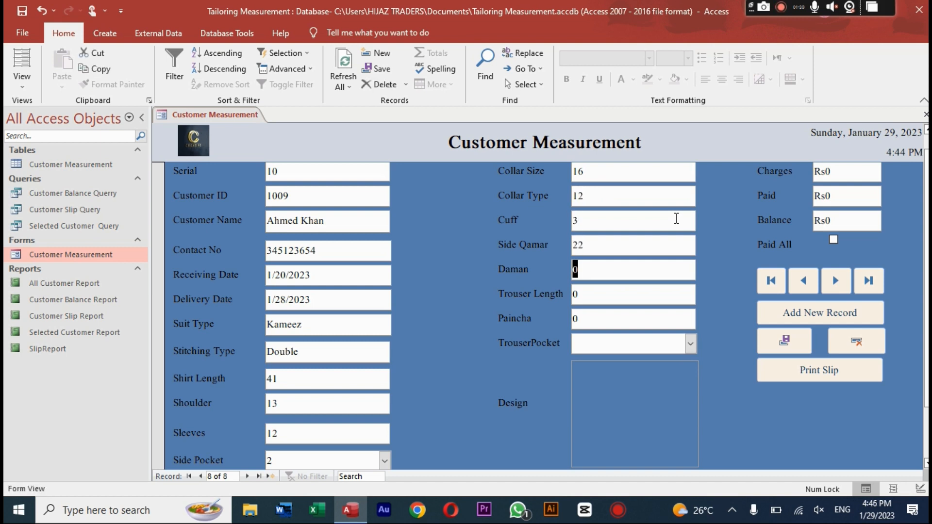
{"action": "type", "text": "21"}
{"action": "key", "text": "Tab"}
{"action": "type", "text": "42"}
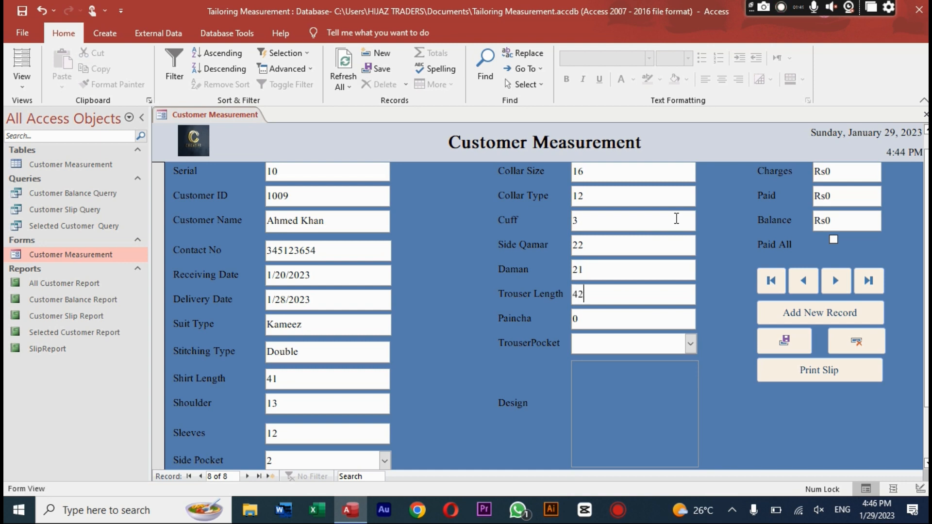
{"action": "key", "text": "Tab"}
{"action": "type", "text": "8"}
{"action": "key", "text": "Tab"}
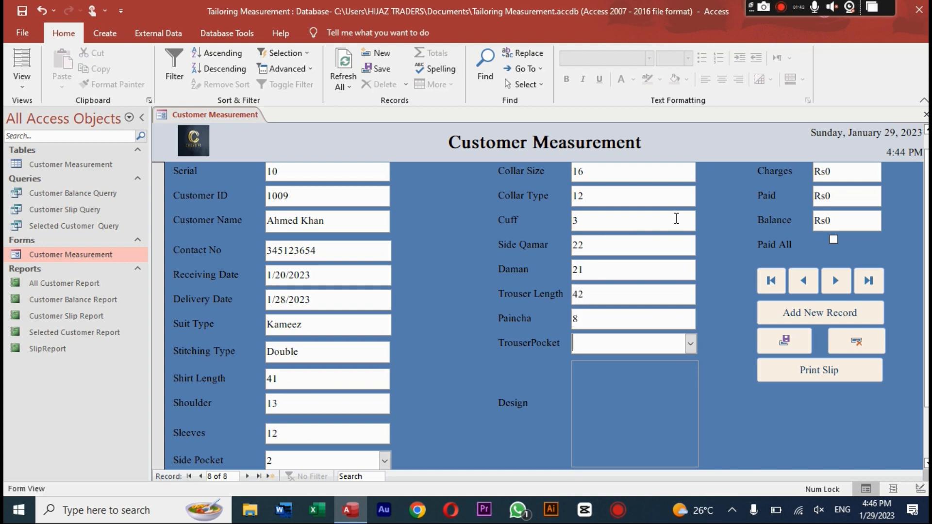
Step: Set TrouserPocket to No and open the Design field's attachments
{"action": "type", "text": "yes"}
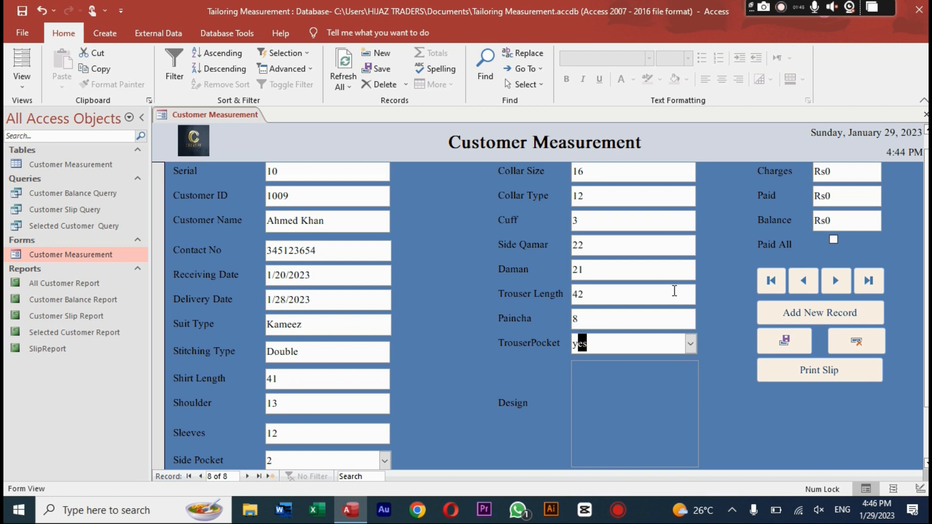
{"action": "left_click", "coordinate": [691, 345]}
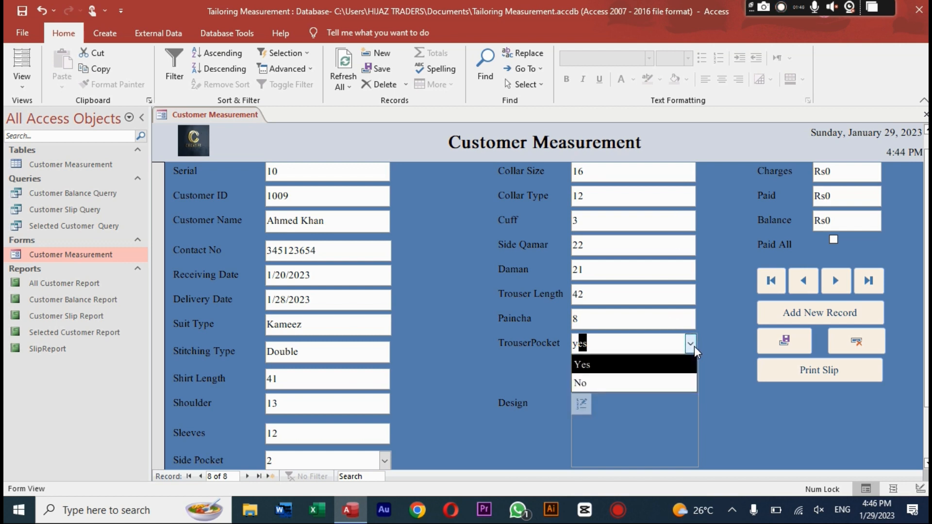
{"action": "left_click", "coordinate": [672, 385]}
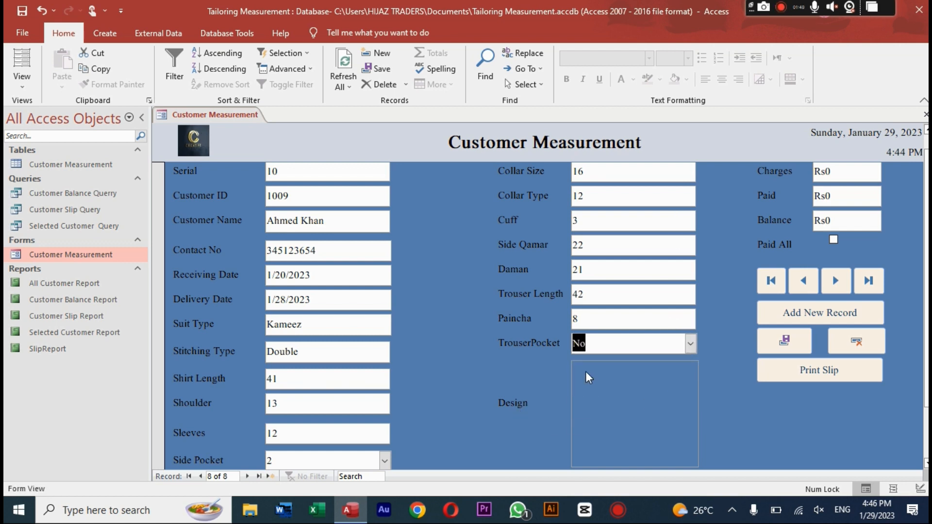
{"action": "left_click", "coordinate": [627, 374]}
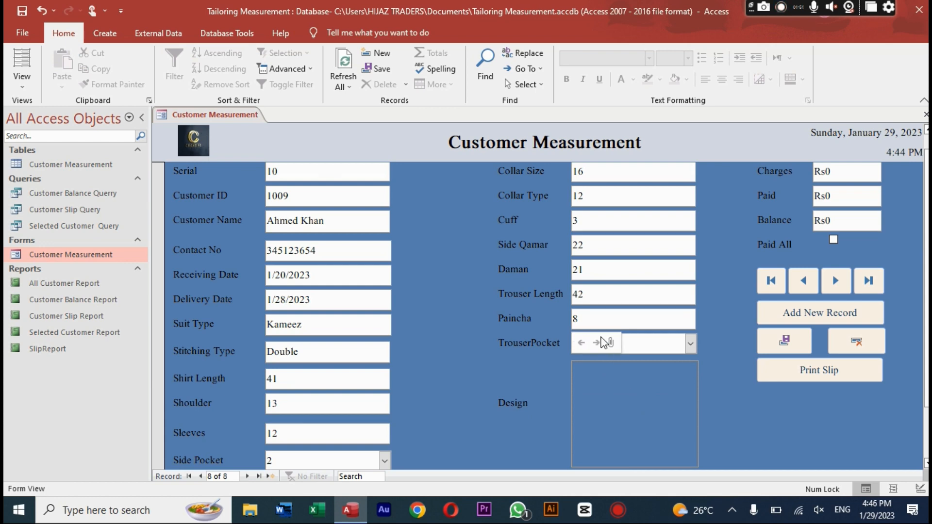
{"action": "left_click", "coordinate": [608, 342]}
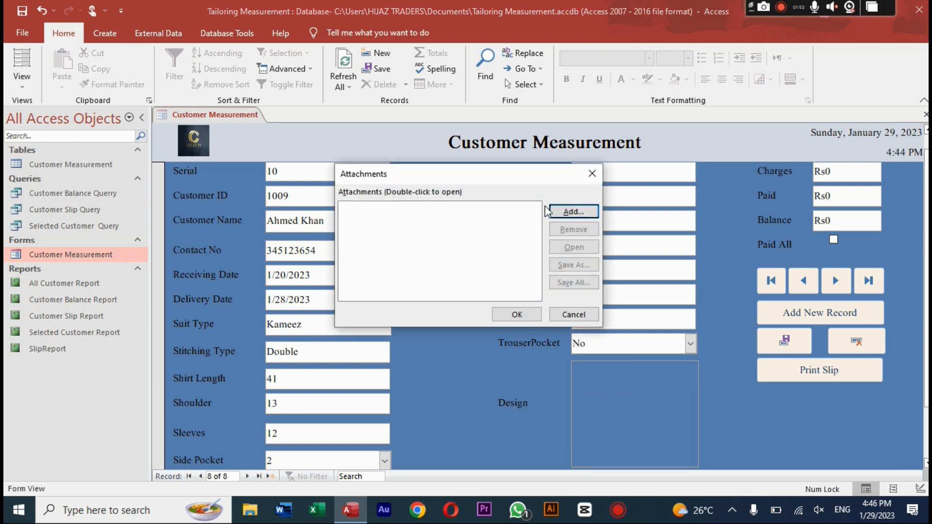
Step: Attach top-view-sewing-accesories-with-copy-space.jpg from Downloads to the Design field
{"action": "left_click", "coordinate": [558, 211]}
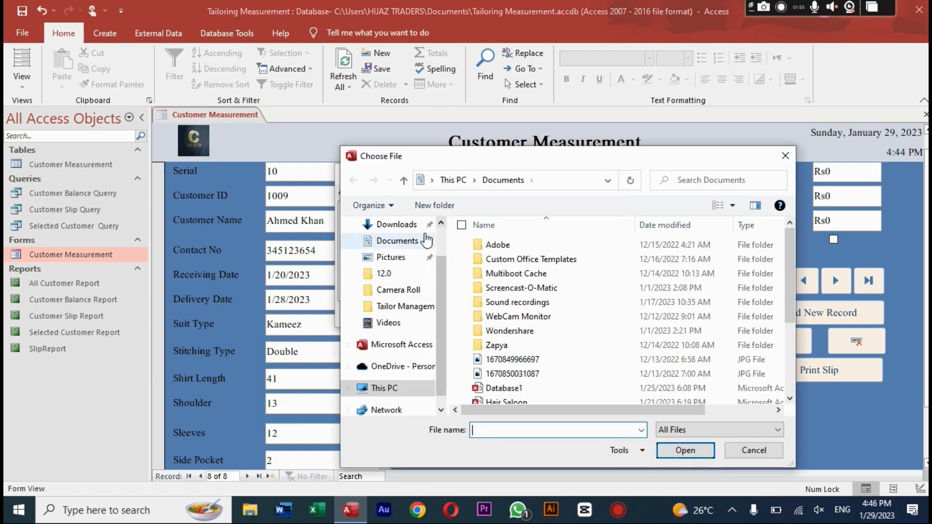
{"action": "left_click", "coordinate": [410, 226]}
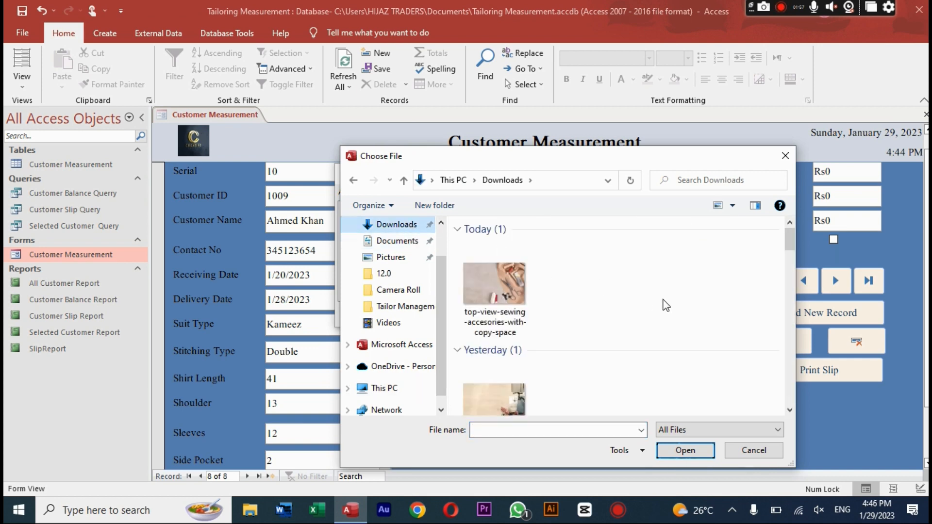
{"action": "double_click", "coordinate": [520, 287]}
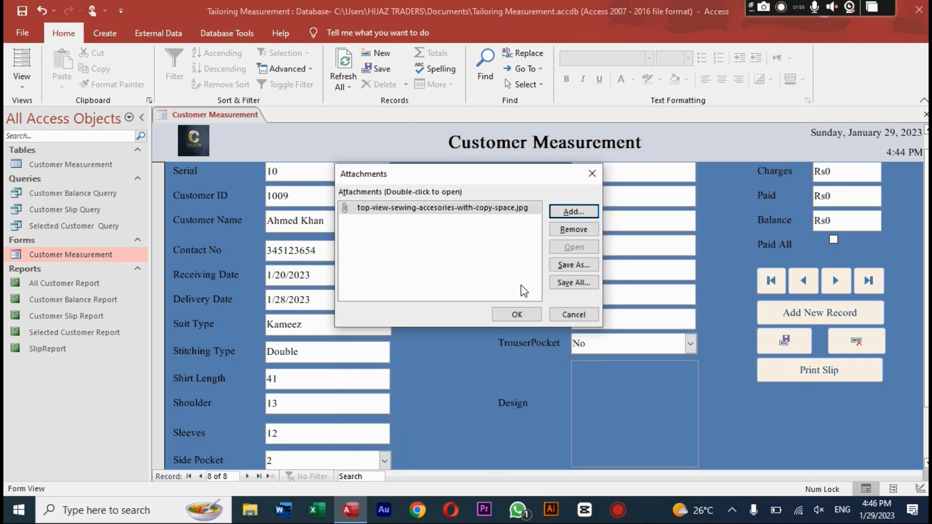
{"action": "left_click", "coordinate": [534, 313]}
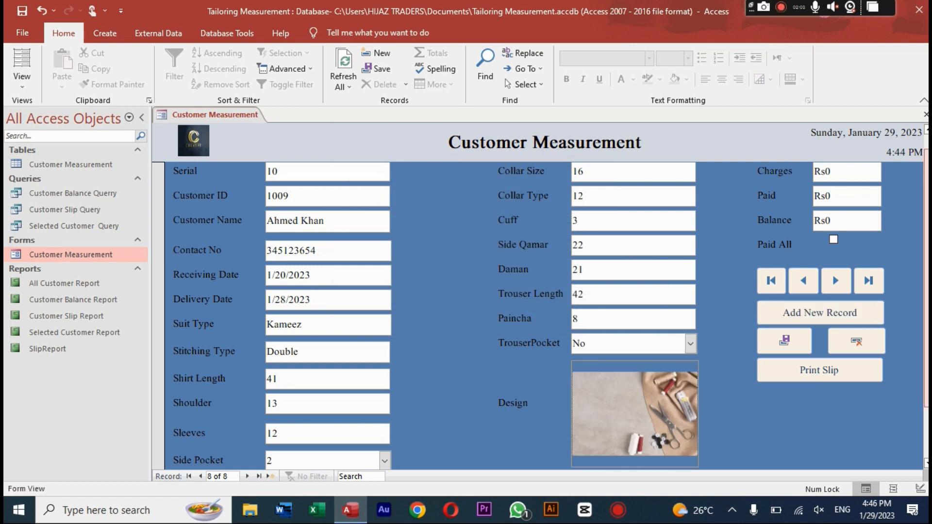
{"action": "key", "text": "Tab"}
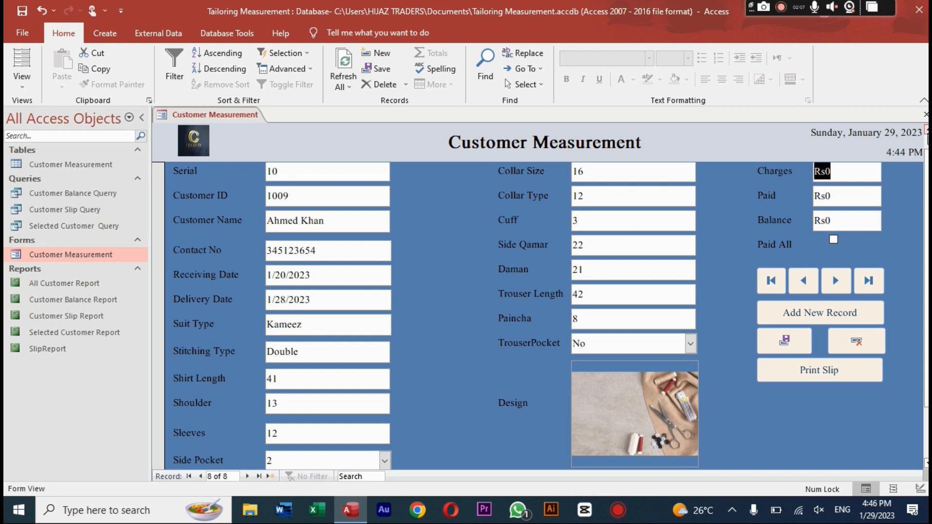
Step: Enter 5700 as Charges and 1300 as the Paid amount
{"action": "left_click", "coordinate": [927, 131]}
{"action": "left_click", "coordinate": [859, 189]}
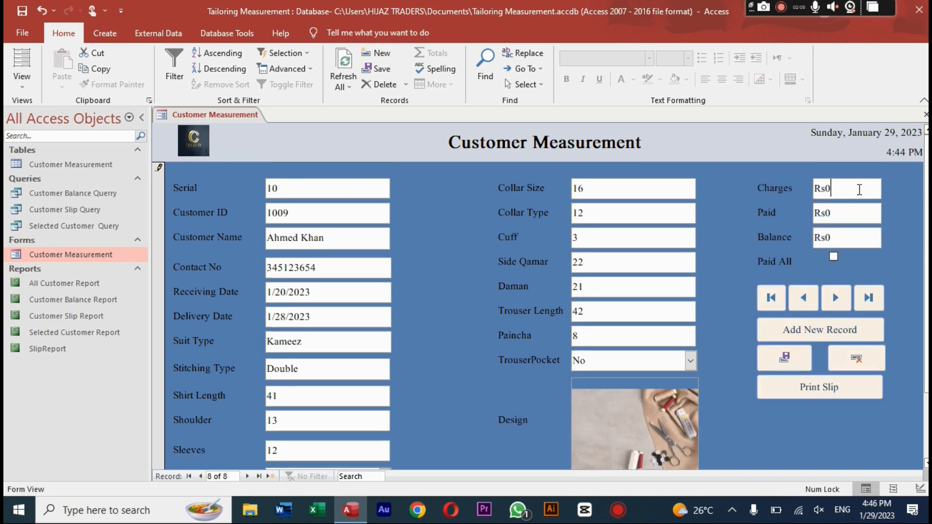
{"action": "key", "text": "BackSpace"}
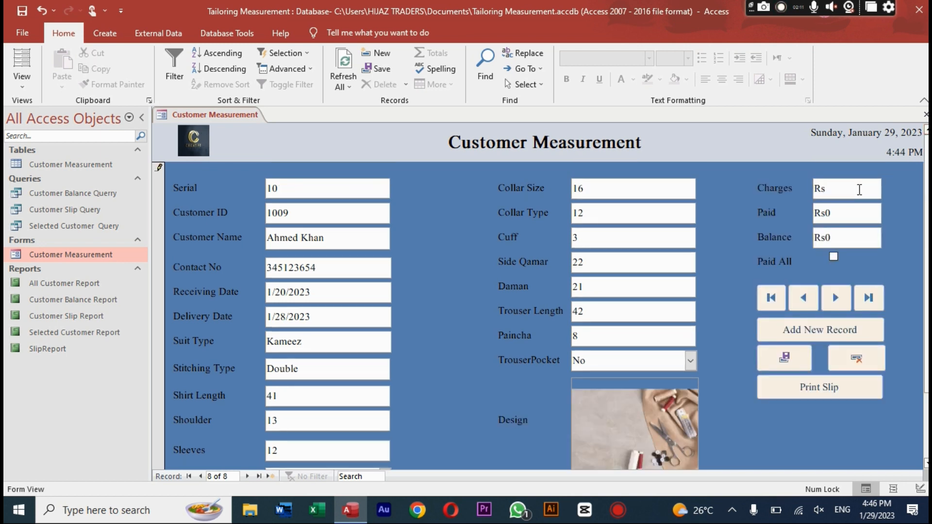
{"action": "type", "text": "5700"}
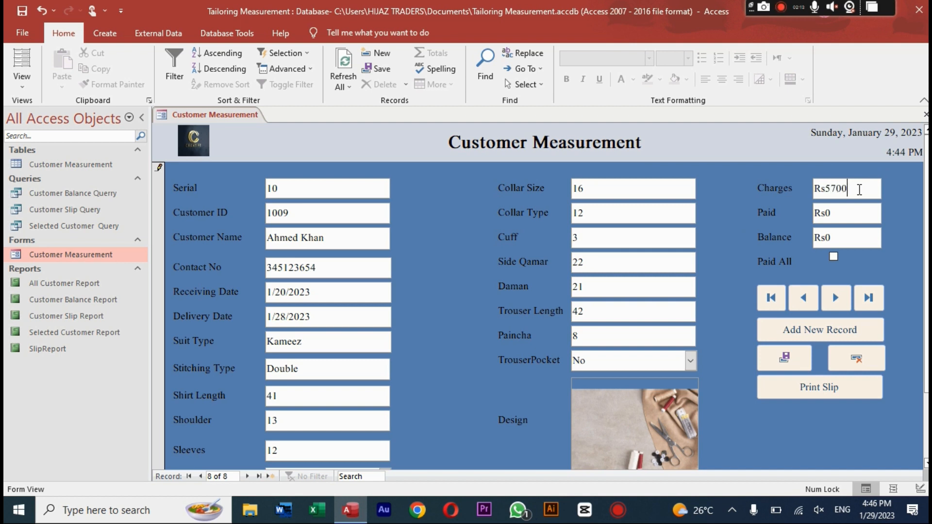
{"action": "key", "text": "Tab"}
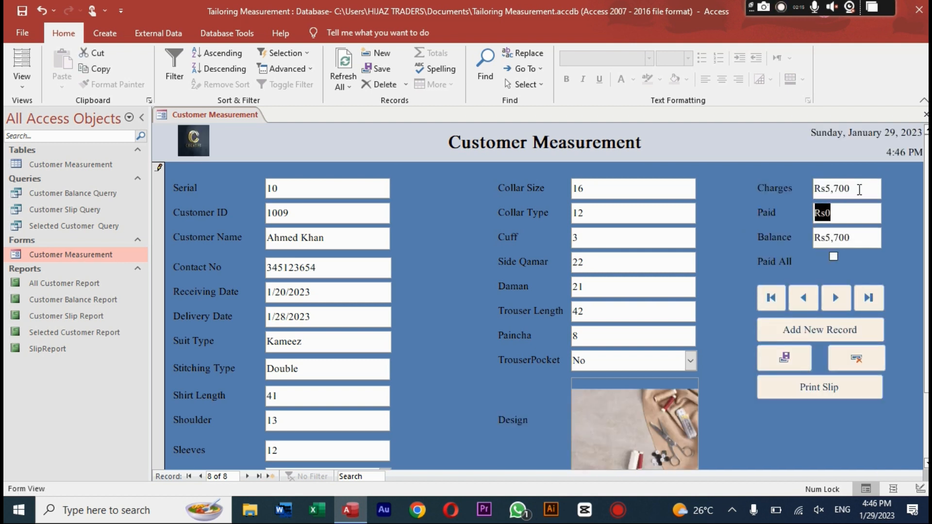
{"action": "type", "text": "130"}
{"action": "key", "text": "BackSpace"}
{"action": "key", "text": "BackSpace"}
{"action": "key", "text": "BackSpace"}
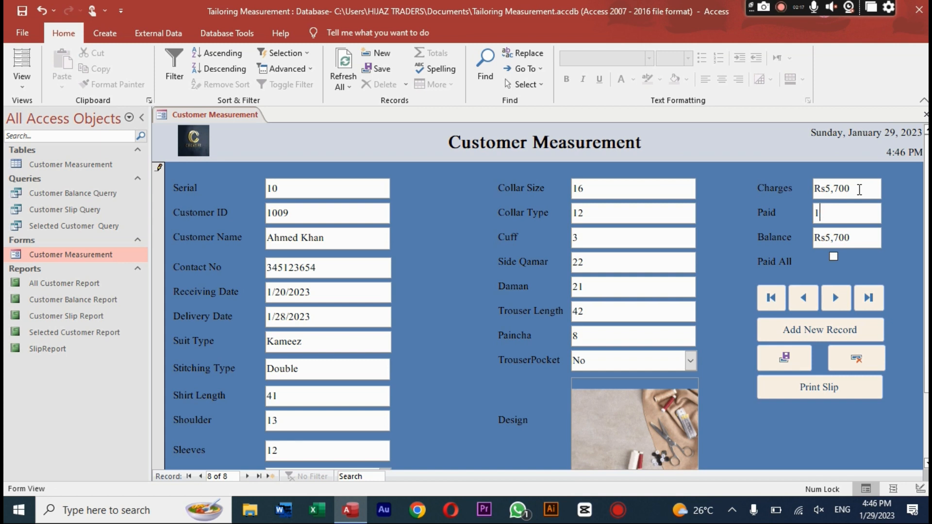
{"action": "type", "text": "RS"}
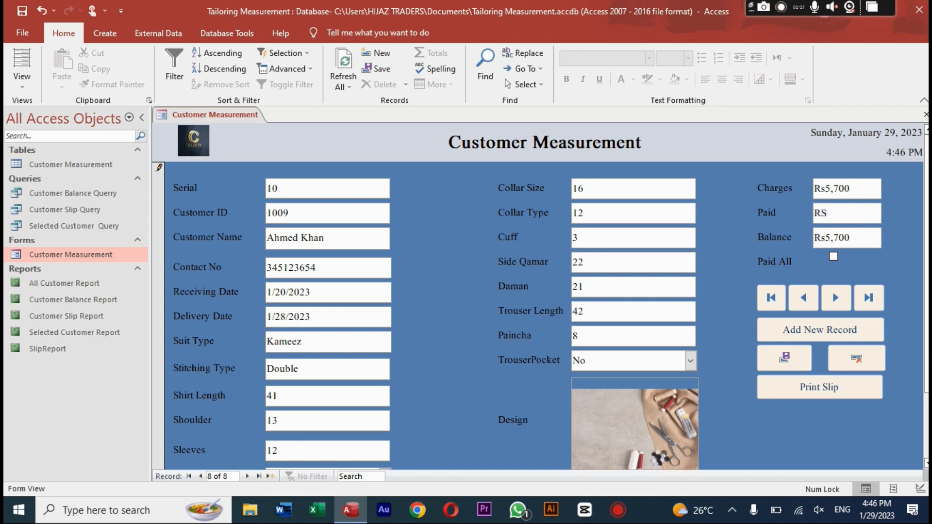
{"action": "key", "text": "BackSpace"}
{"action": "type", "text": "s1300"}
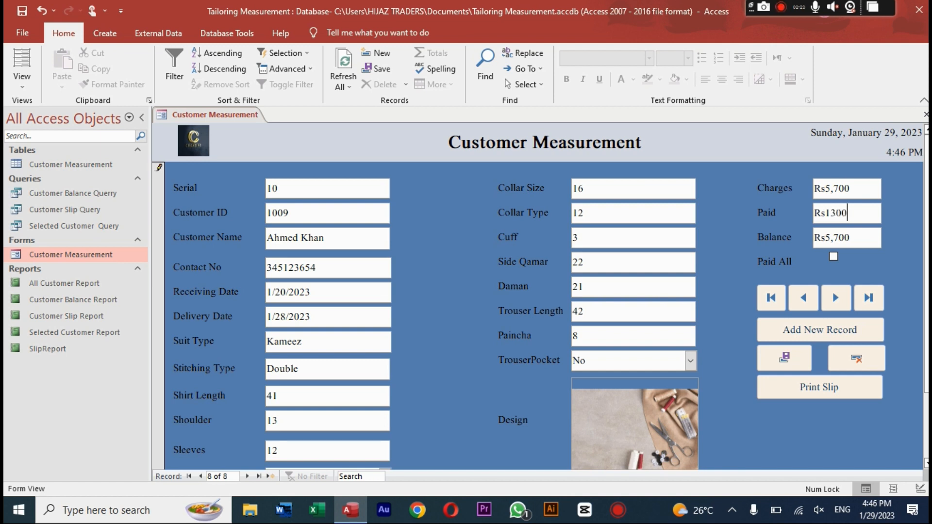
{"action": "key", "text": "Tab"}
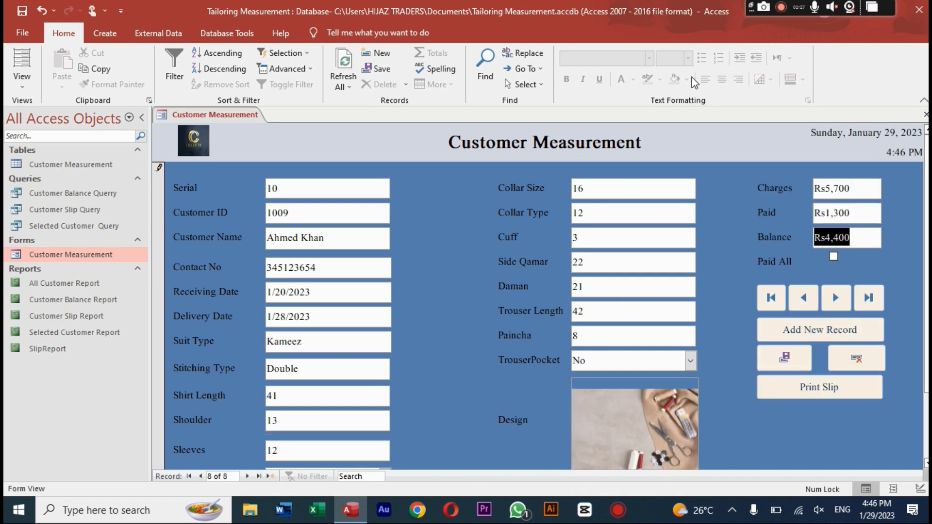
Step: Correct Charges to 2700, leaving a Rs1,400 balance, and save the record
{"action": "left_click", "coordinate": [863, 213]}
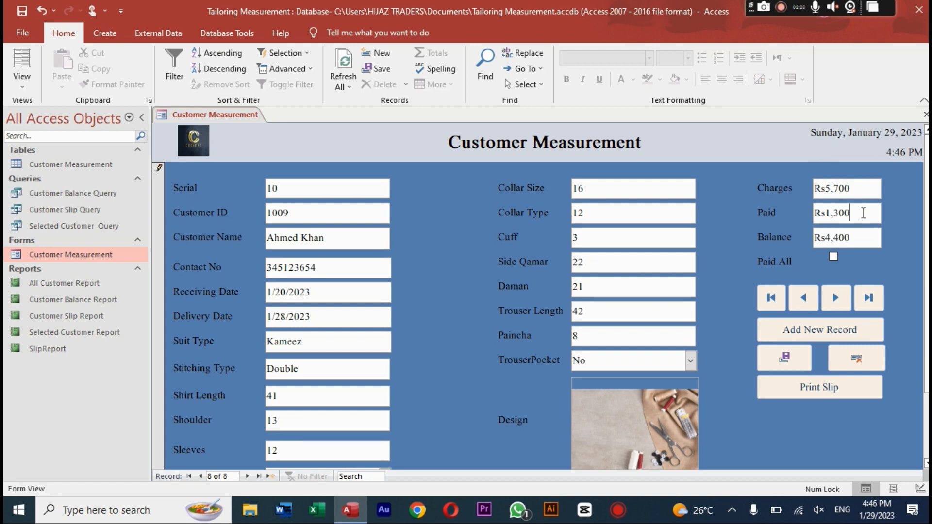
{"action": "left_click", "coordinate": [831, 188]}
{"action": "key", "text": "BackSpace"}
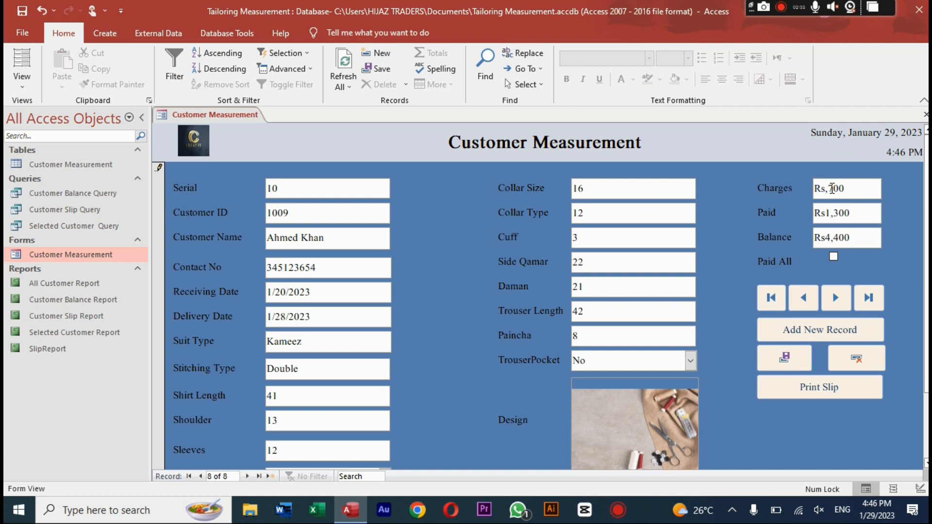
{"action": "type", "text": "2"}
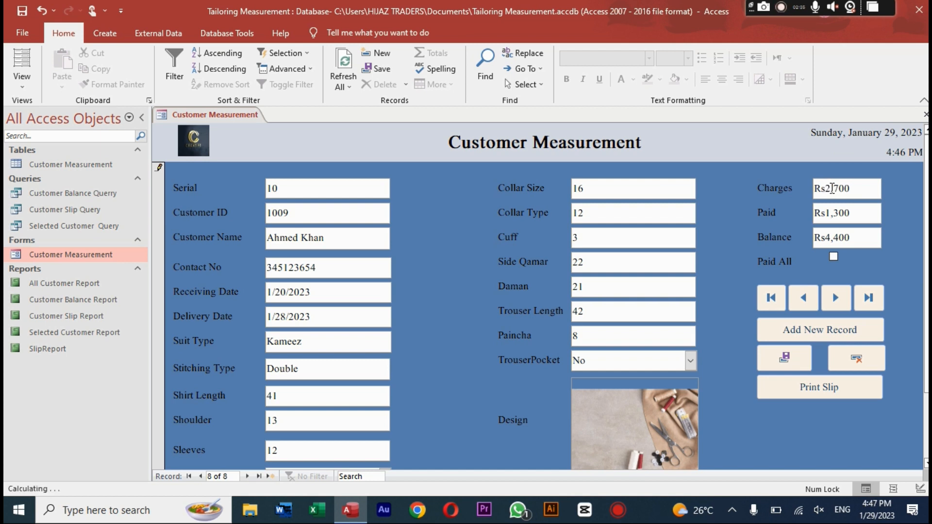
{"action": "key", "text": "Tab"}
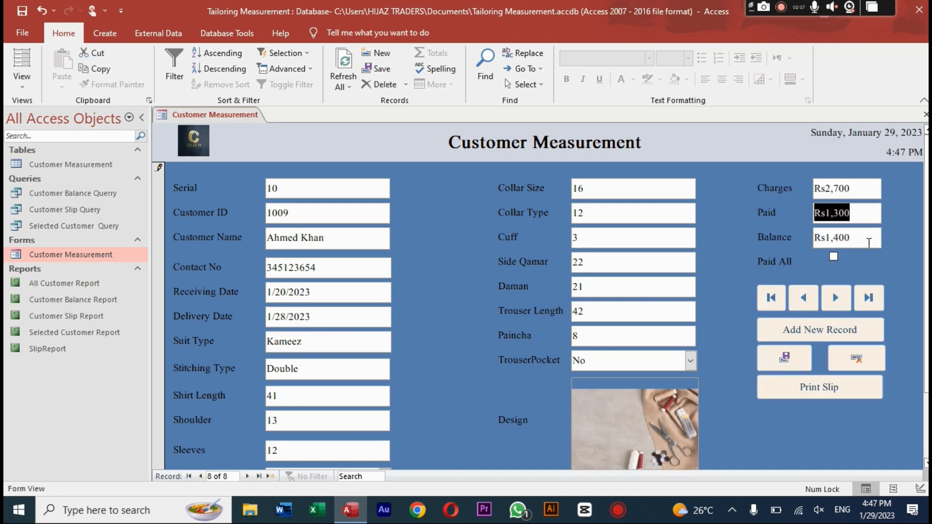
{"action": "left_click", "coordinate": [862, 238]}
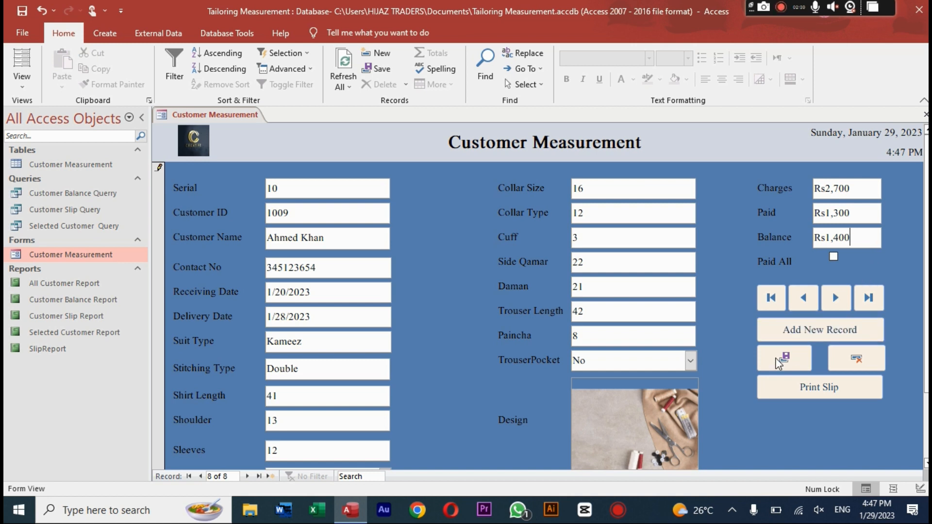
{"action": "key", "text": "Tab"}
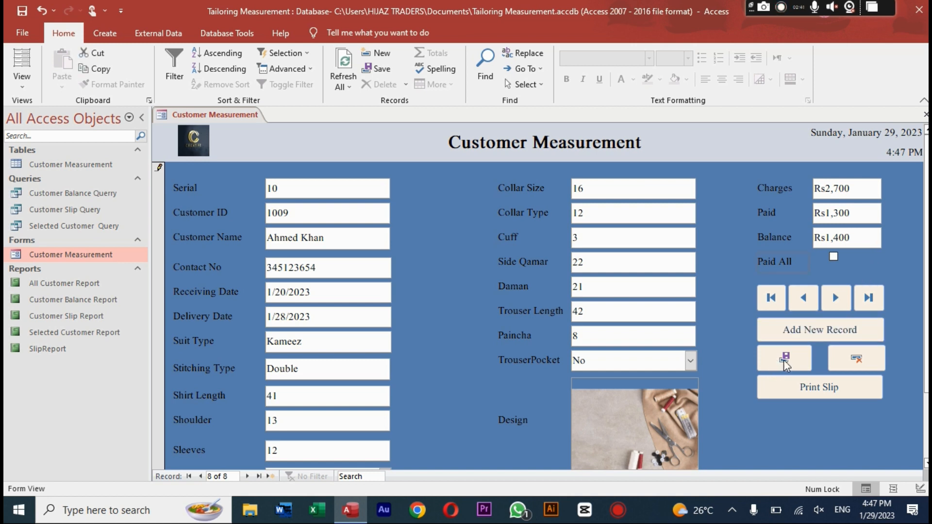
{"action": "left_click", "coordinate": [784, 360]}
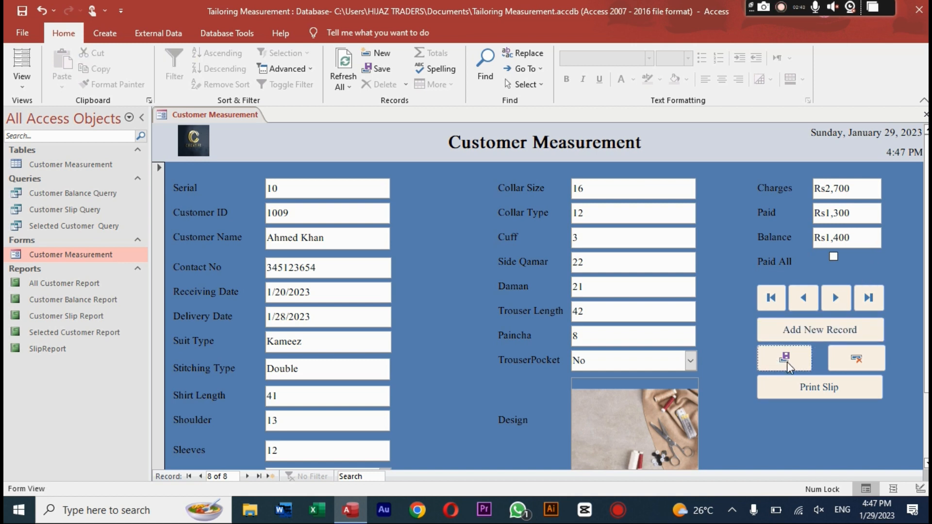
{"action": "left_click", "coordinate": [805, 390]}
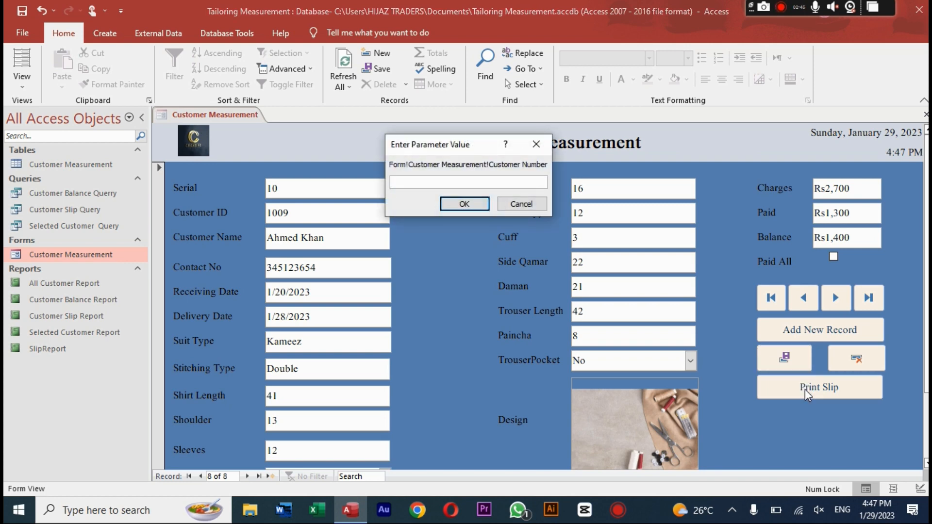
Step: Print the customer's slip report to PDF, then close the report
{"action": "type", "text": "1009"}
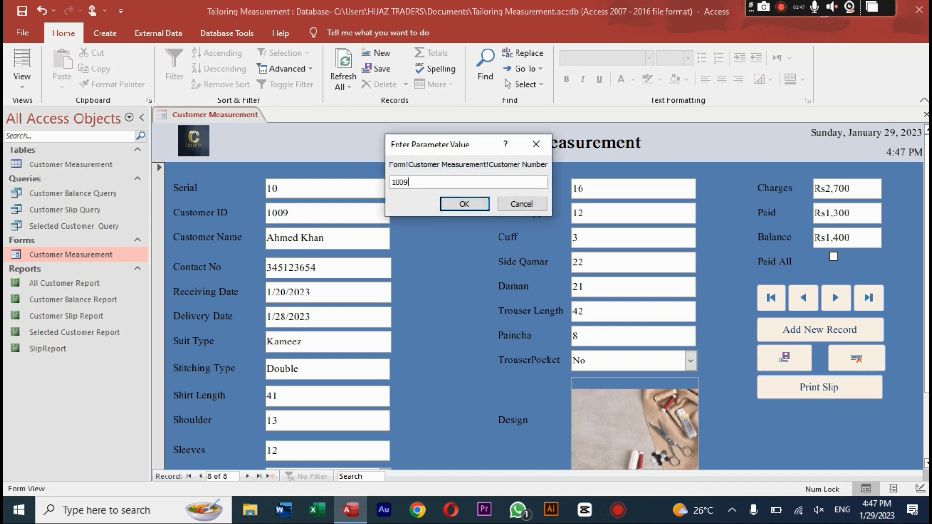
{"action": "key", "text": "Return"}
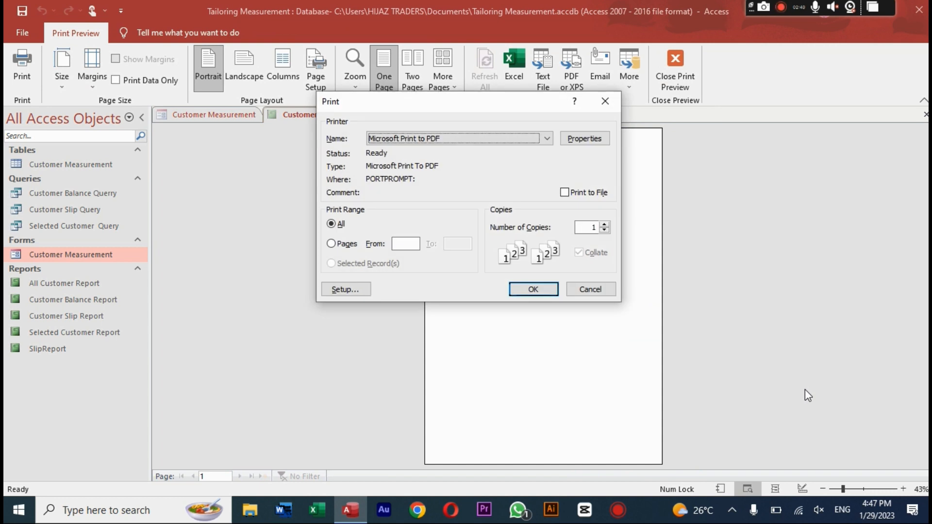
{"action": "left_click", "coordinate": [524, 289]}
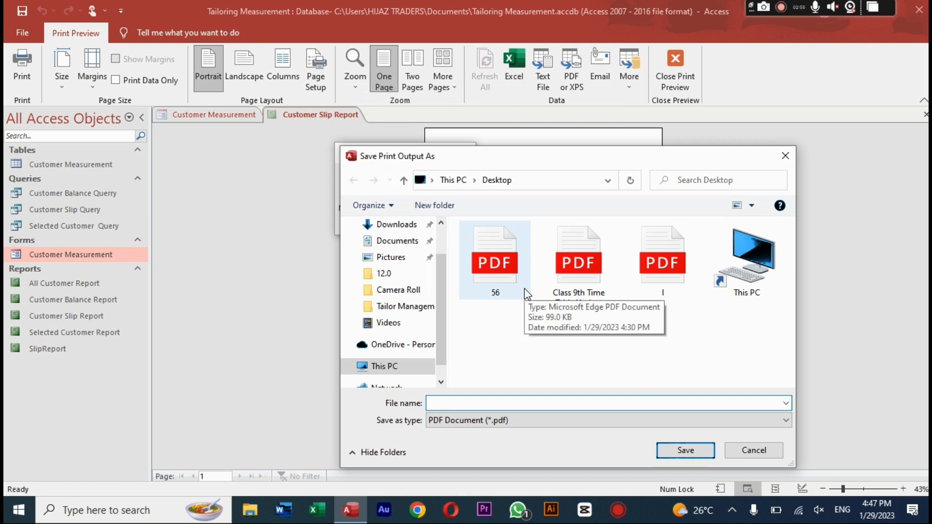
{"action": "type", "text": "6"}
{"action": "key", "text": "Return"}
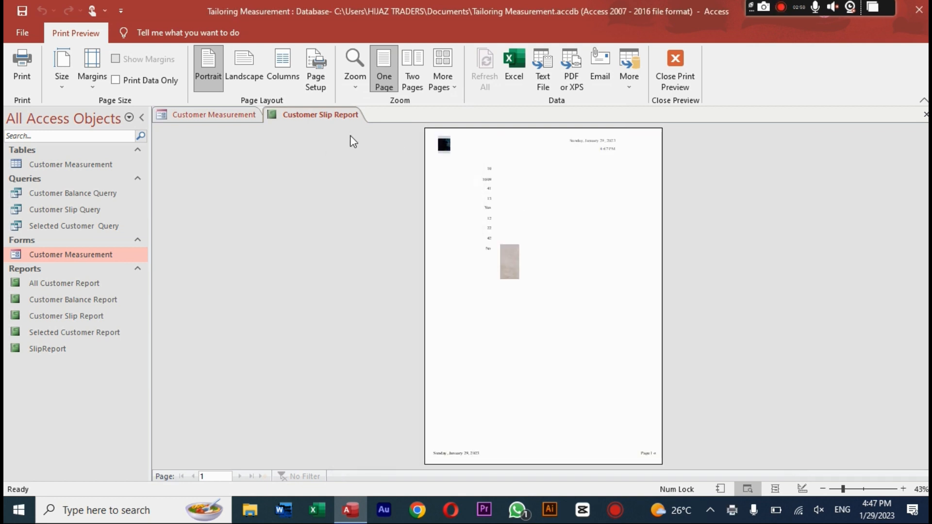
{"action": "right_click", "coordinate": [337, 118]}
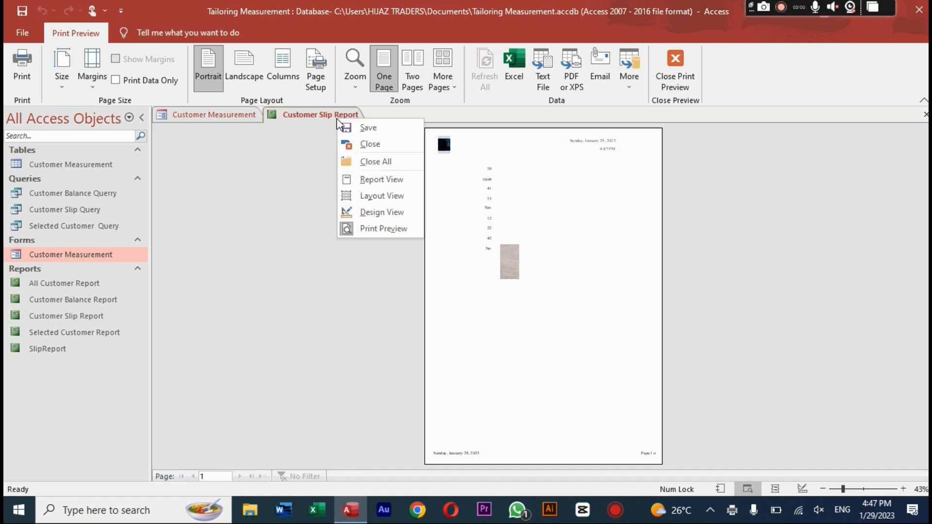
{"action": "left_click", "coordinate": [360, 145]}
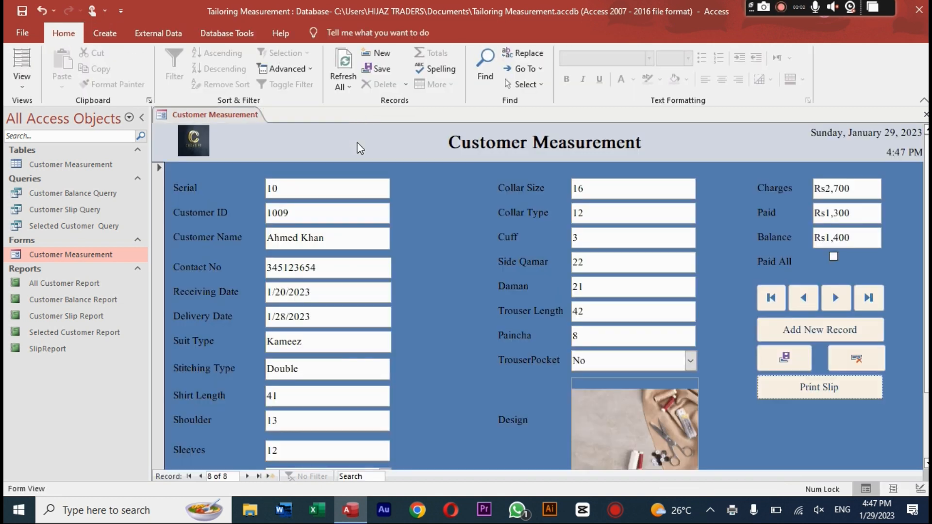
Step: Regenerate the customer's slip, skip printing, and switch it to Report View
{"action": "left_click", "coordinate": [786, 395]}
{"action": "type", "text": "1"}
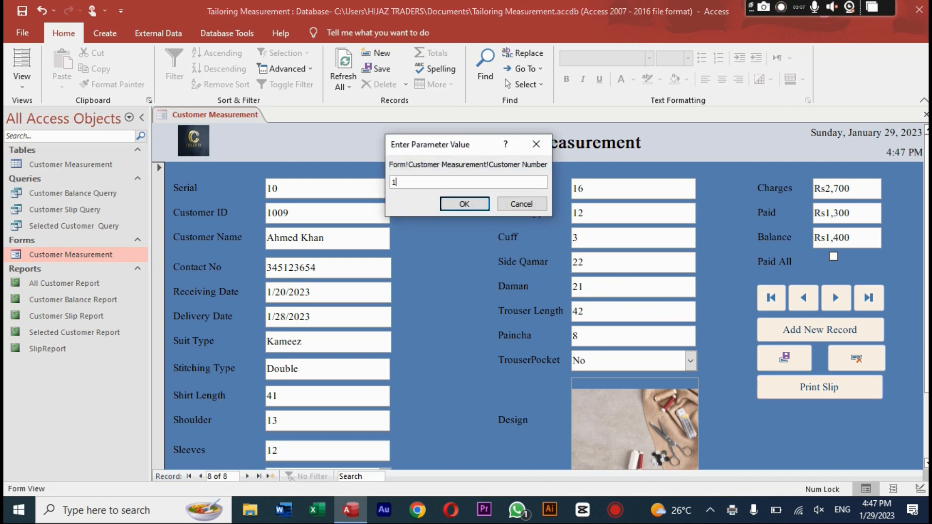
{"action": "type", "text": "009"}
{"action": "key", "text": "Return"}
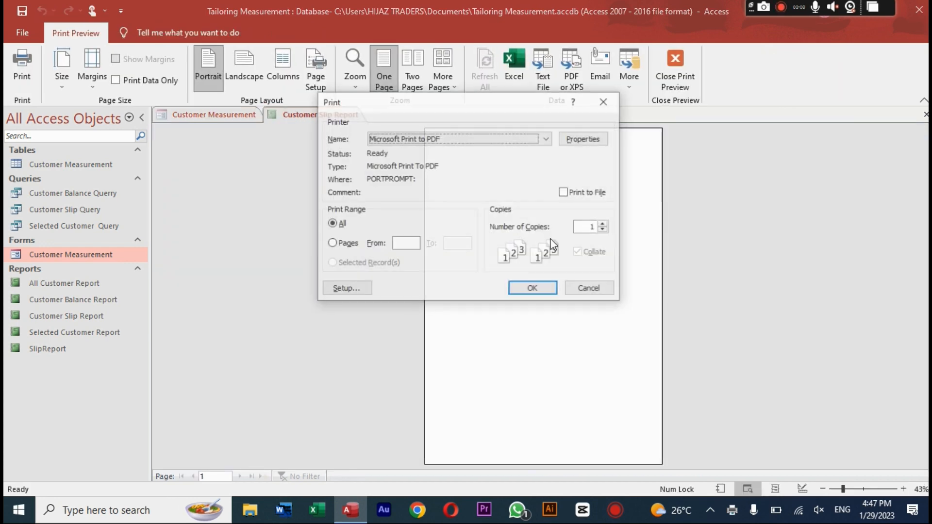
{"action": "left_click", "coordinate": [605, 103]}
{"action": "right_click", "coordinate": [326, 117]}
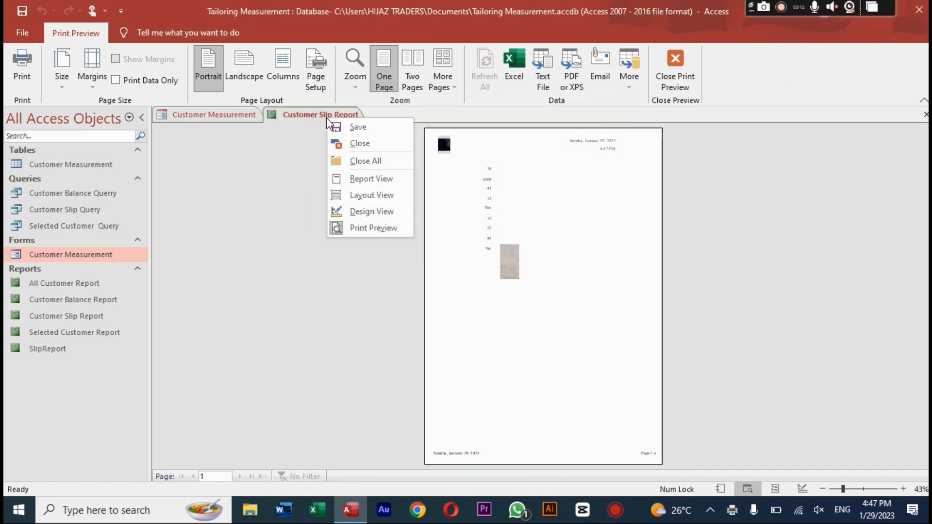
{"action": "left_click", "coordinate": [361, 175]}
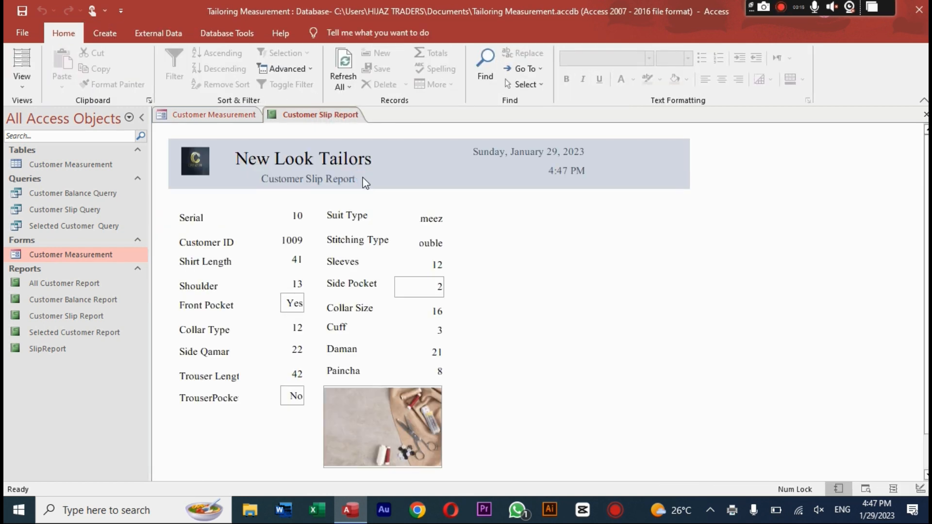